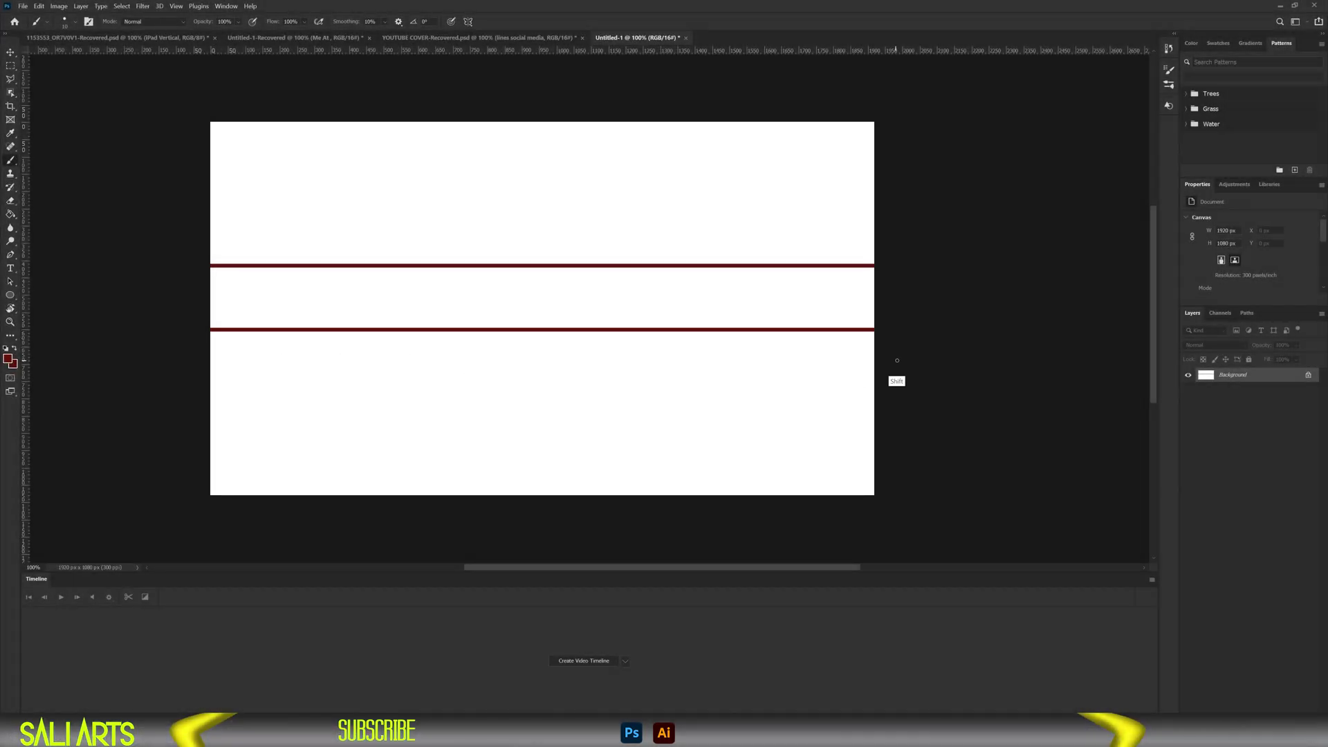
Step: Sketch the speakers area with a Speakers label and mark the logo and title spots
{"action": "left_click_drag", "start_coordinate": [473, 123], "coordinate": [436, 264]}
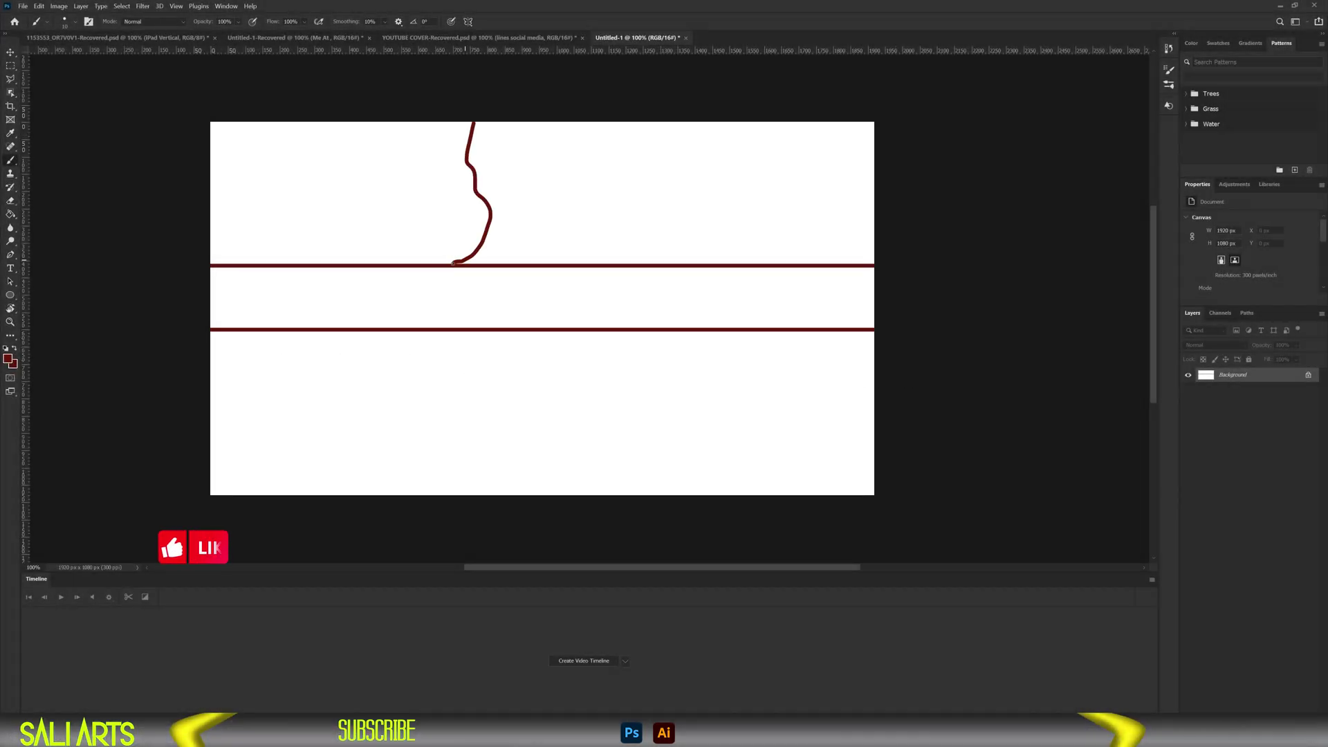
{"action": "left_click_drag", "start_coordinate": [258, 159], "coordinate": [227, 209]}
{"action": "mouse_move", "coordinate": [269, 209]}
{"action": "left_mouse_down"}
{"action": "mouse_move", "coordinate": [274, 182]}
{"action": "mouse_move", "coordinate": [442, 189]}
{"action": "left_mouse_up"}
{"action": "left_click_drag", "start_coordinate": [489, 270], "coordinate": [486, 313]}
{"action": "mouse_move", "coordinate": [435, 276]}
{"action": "left_mouse_down"}
{"action": "mouse_move", "coordinate": [426, 307]}
{"action": "mouse_move", "coordinate": [482, 296]}
{"action": "mouse_move", "coordinate": [501, 325]}
{"action": "left_mouse_up"}
{"action": "mouse_move", "coordinate": [659, 270]}
{"action": "left_mouse_down"}
{"action": "mouse_move", "coordinate": [534, 312]}
{"action": "mouse_move", "coordinate": [585, 277]}
{"action": "mouse_move", "coordinate": [730, 294]}
{"action": "mouse_move", "coordinate": [720, 284]}
{"action": "mouse_move", "coordinate": [733, 314]}
{"action": "mouse_move", "coordinate": [775, 302]}
{"action": "left_mouse_up"}
Step: Add a wavy line after the title and a loop extending down the right side
{"action": "mouse_move", "coordinate": [707, 314]}
{"action": "left_mouse_down"}
{"action": "mouse_move", "coordinate": [692, 377]}
{"action": "mouse_move", "coordinate": [654, 379]}
{"action": "left_mouse_up"}
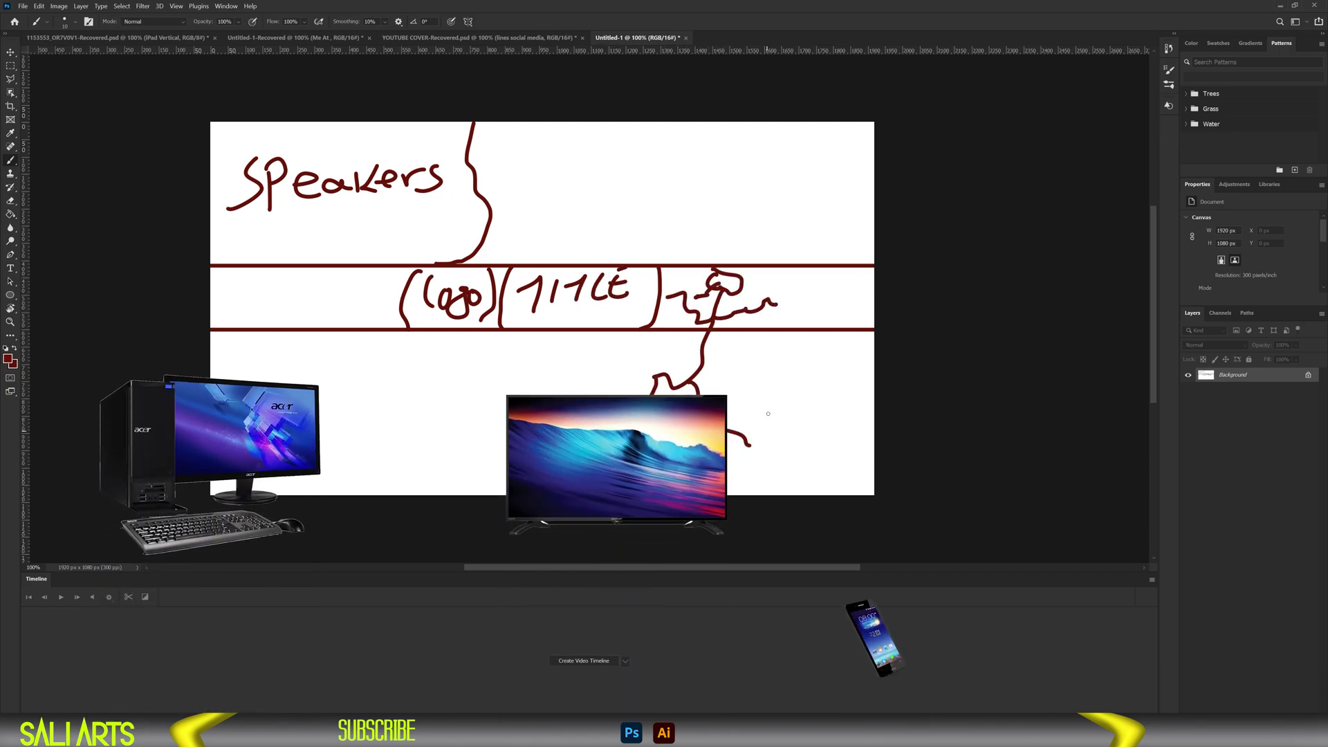
{"action": "left_click_drag", "start_coordinate": [728, 430], "coordinate": [750, 446]}
{"action": "mouse_move", "coordinate": [803, 276]}
{"action": "left_mouse_down"}
{"action": "mouse_move", "coordinate": [822, 302]}
{"action": "mouse_move", "coordinate": [801, 288]}
{"action": "left_mouse_up"}
{"action": "mouse_move", "coordinate": [833, 293]}
{"action": "left_mouse_down"}
{"action": "mouse_move", "coordinate": [807, 320]}
{"action": "mouse_move", "coordinate": [758, 293]}
{"action": "mouse_move", "coordinate": [872, 310]}
{"action": "mouse_move", "coordinate": [753, 407]}
{"action": "mouse_move", "coordinate": [835, 435]}
{"action": "mouse_move", "coordinate": [854, 488]}
{"action": "left_mouse_up"}
{"action": "left_click_drag", "start_coordinate": [723, 415], "coordinate": [795, 400]}
Step: Draw a rounded box at lower left labelled Social Media
{"action": "mouse_move", "coordinate": [284, 363]}
{"action": "left_mouse_down"}
{"action": "mouse_move", "coordinate": [445, 368]}
{"action": "mouse_move", "coordinate": [220, 442]}
{"action": "mouse_move", "coordinate": [283, 363]}
{"action": "left_mouse_up"}
{"action": "left_click_drag", "start_coordinate": [308, 372], "coordinate": [299, 392]}
{"action": "left_click_drag", "start_coordinate": [322, 379], "coordinate": [386, 396]}
{"action": "mouse_move", "coordinate": [395, 379]}
{"action": "left_mouse_down"}
{"action": "mouse_move", "coordinate": [399, 400]}
{"action": "mouse_move", "coordinate": [460, 387]}
{"action": "left_mouse_up"}
{"action": "left_click_drag", "start_coordinate": [463, 390], "coordinate": [530, 391]}
Step: Add a small square in the middle band and final notes at the top
{"action": "mouse_move", "coordinate": [227, 277]}
{"action": "left_mouse_down"}
{"action": "mouse_move", "coordinate": [228, 312]}
{"action": "mouse_move", "coordinate": [265, 308]}
{"action": "left_mouse_up"}
{"action": "mouse_move", "coordinate": [264, 307]}
{"action": "left_mouse_down"}
{"action": "mouse_move", "coordinate": [266, 278]}
{"action": "mouse_move", "coordinate": [235, 304]}
{"action": "left_mouse_up"}
{"action": "left_click_drag", "start_coordinate": [324, 288], "coordinate": [313, 322]}
{"action": "left_click_drag", "start_coordinate": [560, 172], "coordinate": [595, 236]}
{"action": "left_click_drag", "start_coordinate": [633, 208], "coordinate": [712, 214]}
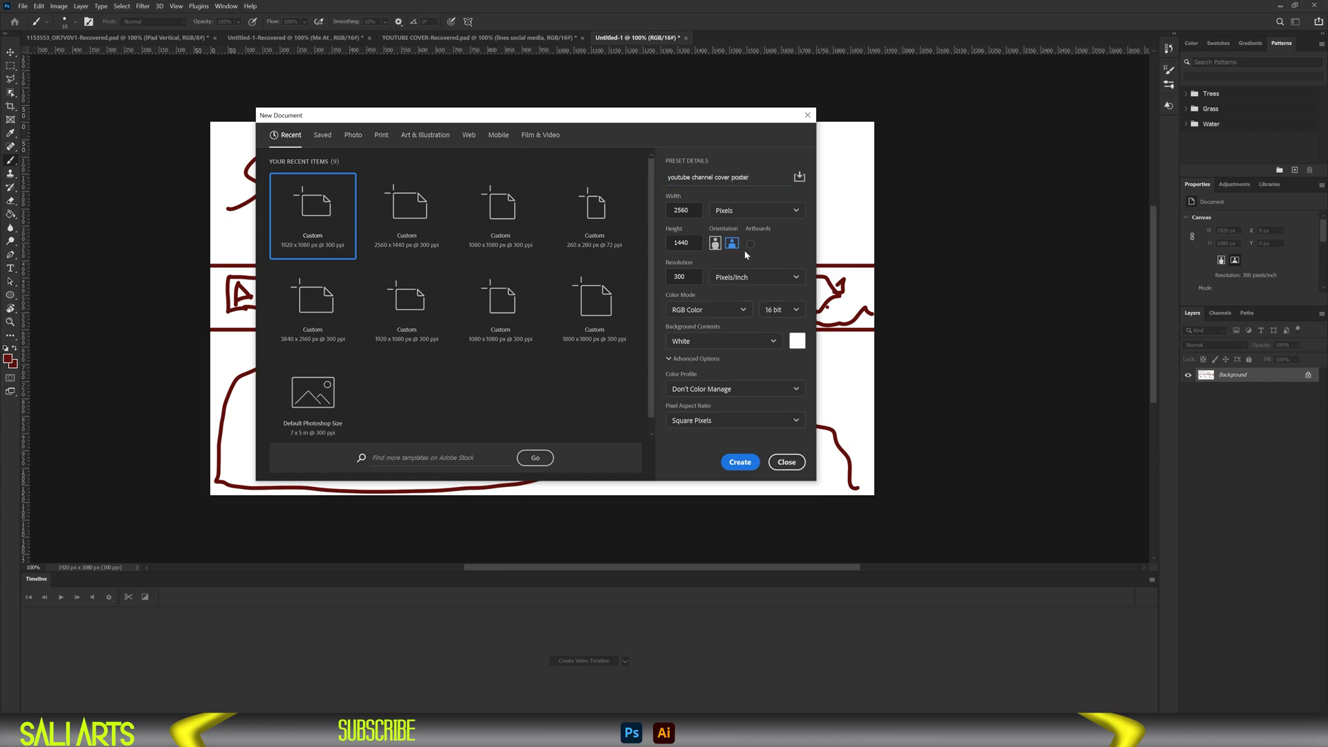
Step: Create the poster, draw a centred 2560 × 423 px rectangle band, and add guides along its edges
{"action": "left_click", "coordinate": [741, 462]}
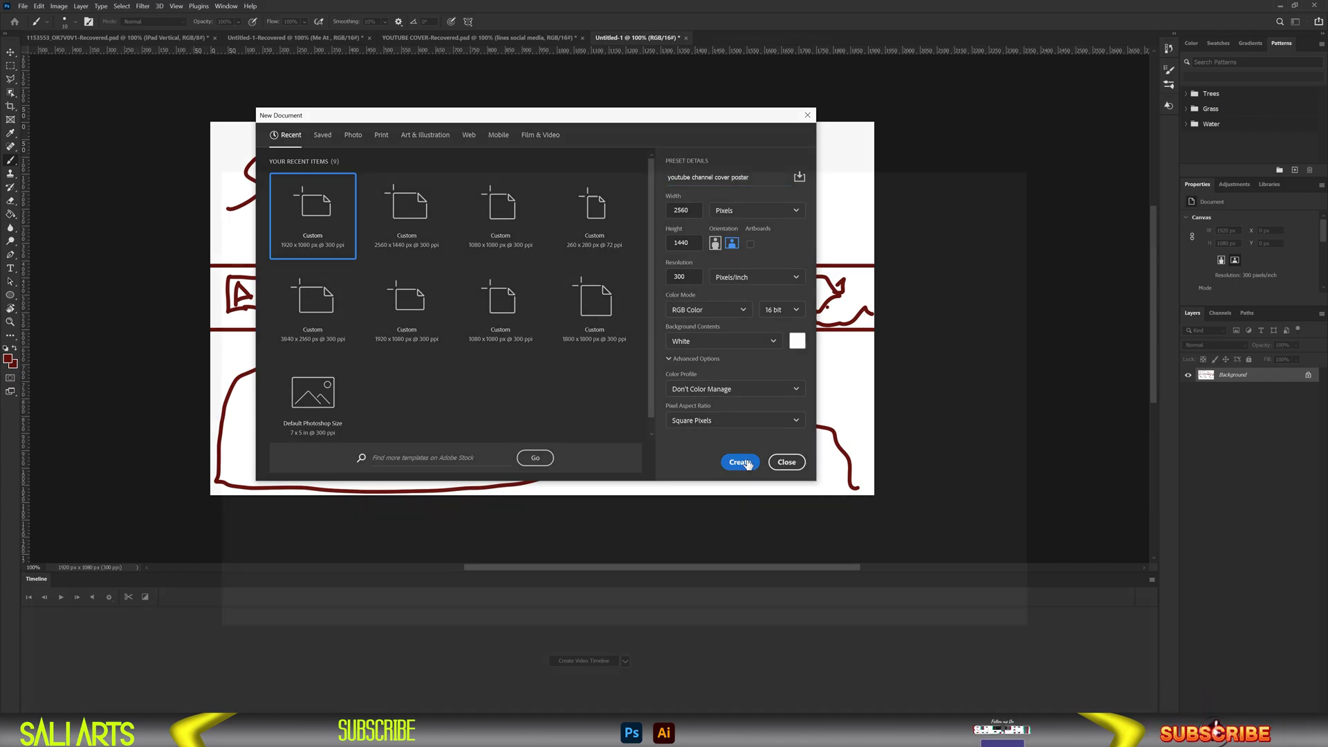
{"action": "left_click", "coordinate": [11, 296]}
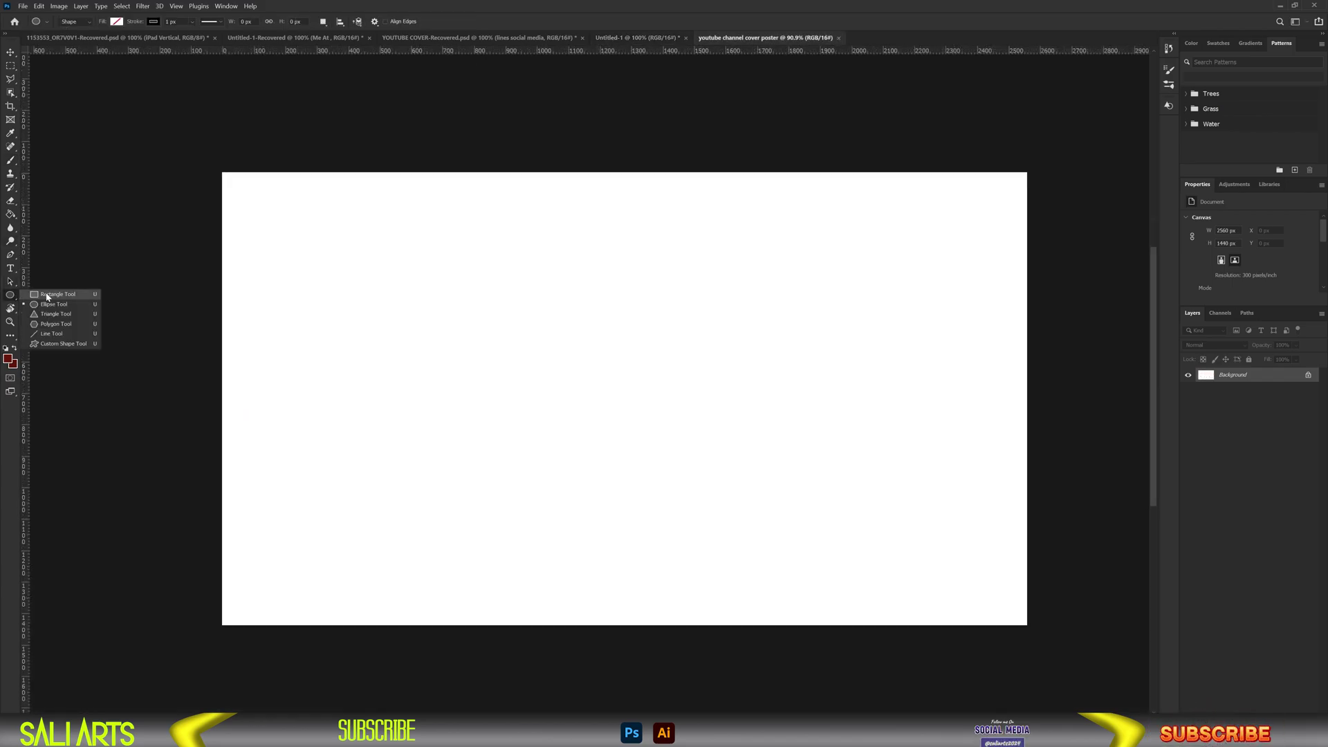
{"action": "left_click", "coordinate": [47, 298]}
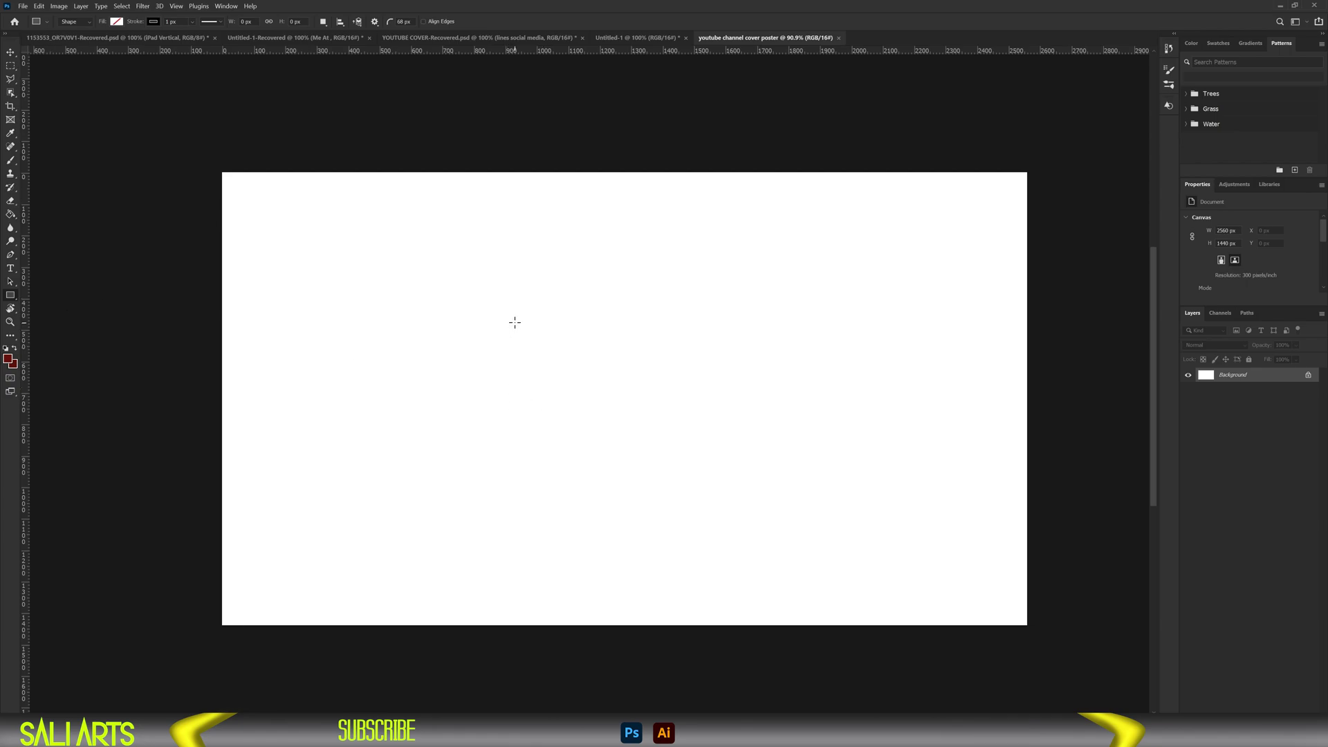
{"action": "left_click", "coordinate": [538, 320]}
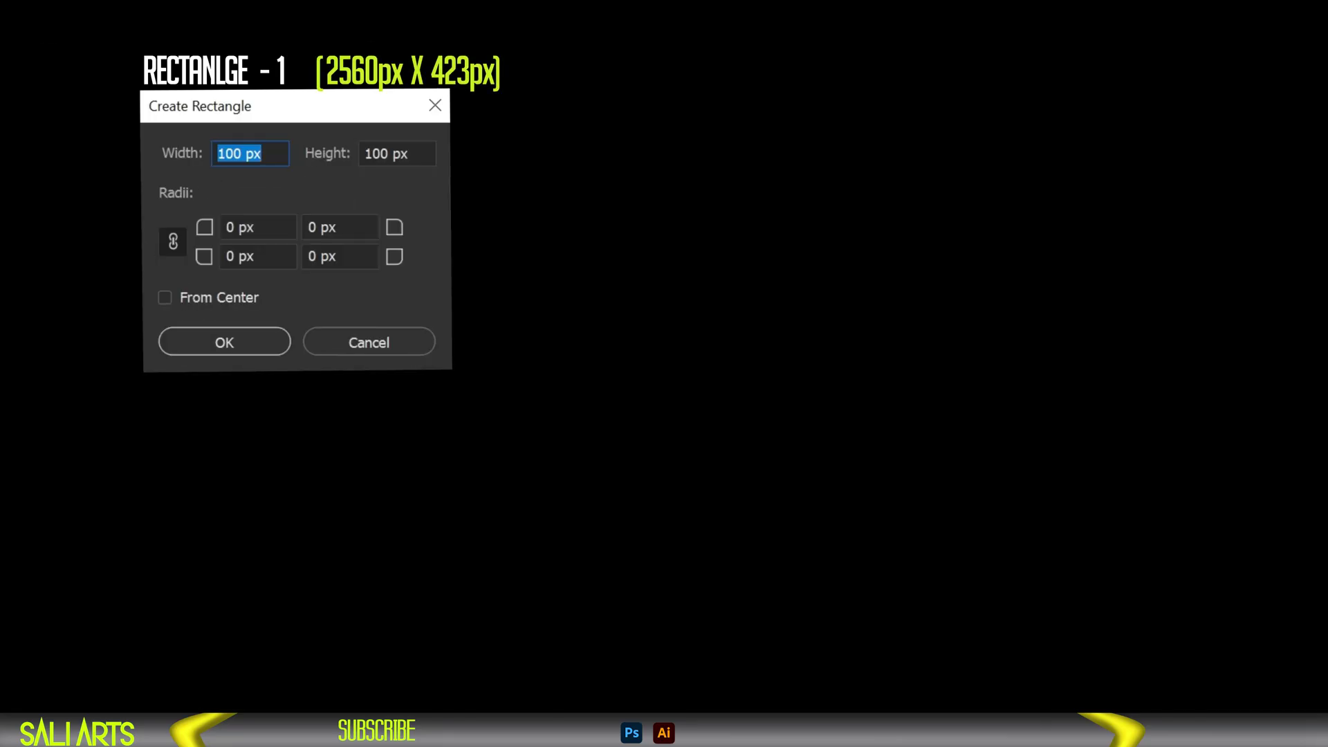
{"action": "type", "text": "256"}
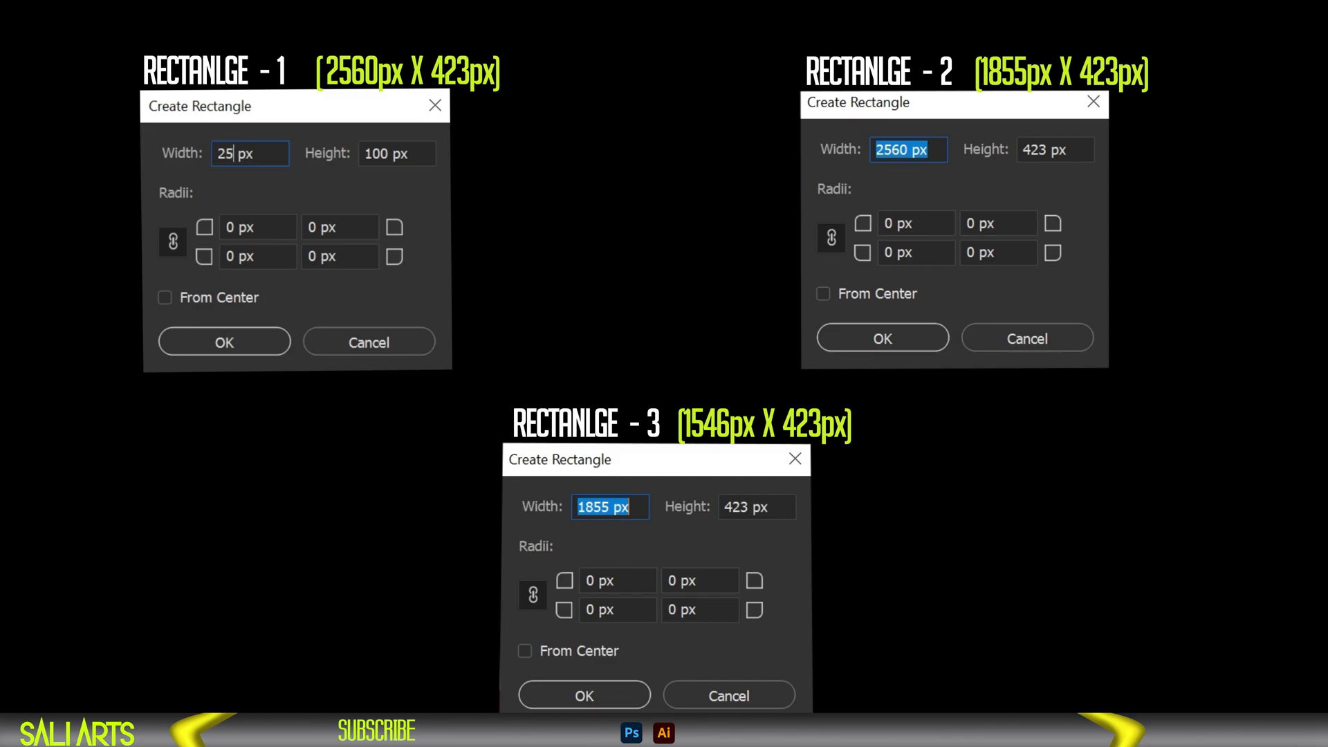
{"action": "key", "text": "Tab"}
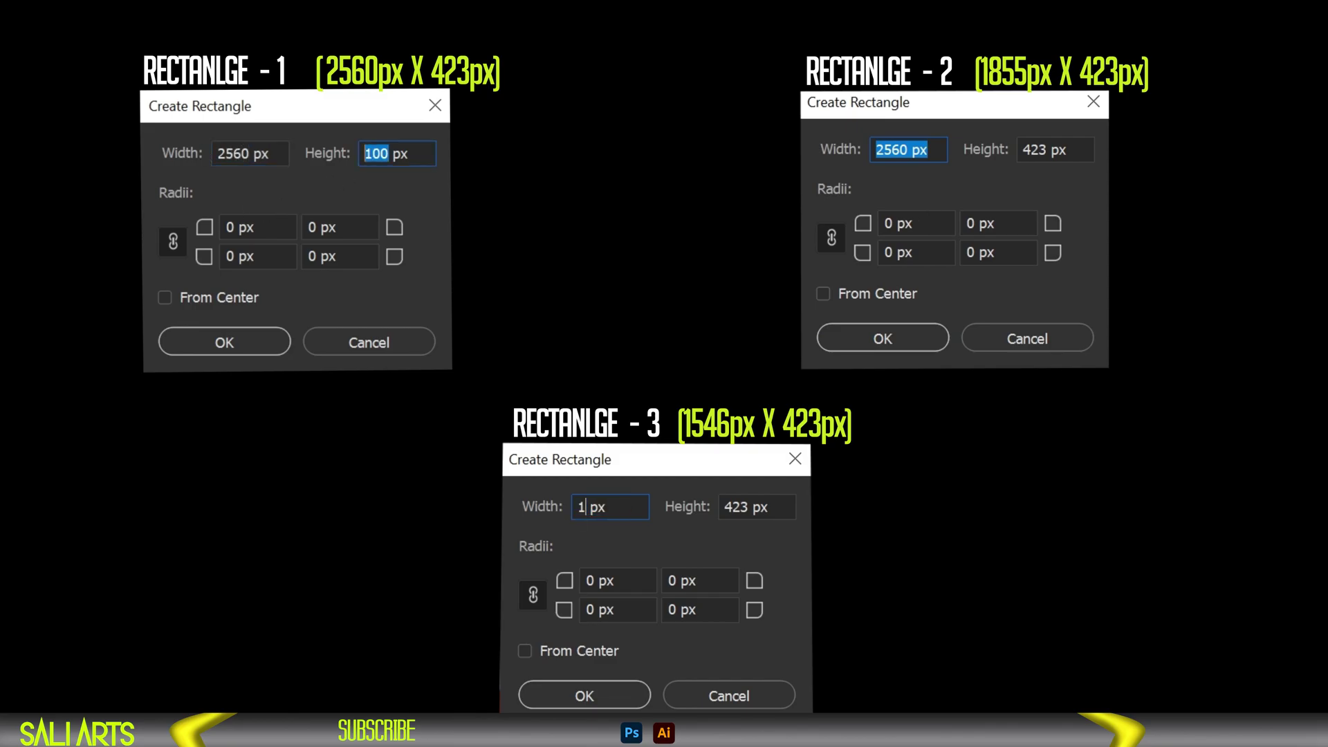
{"action": "type", "text": "43"}
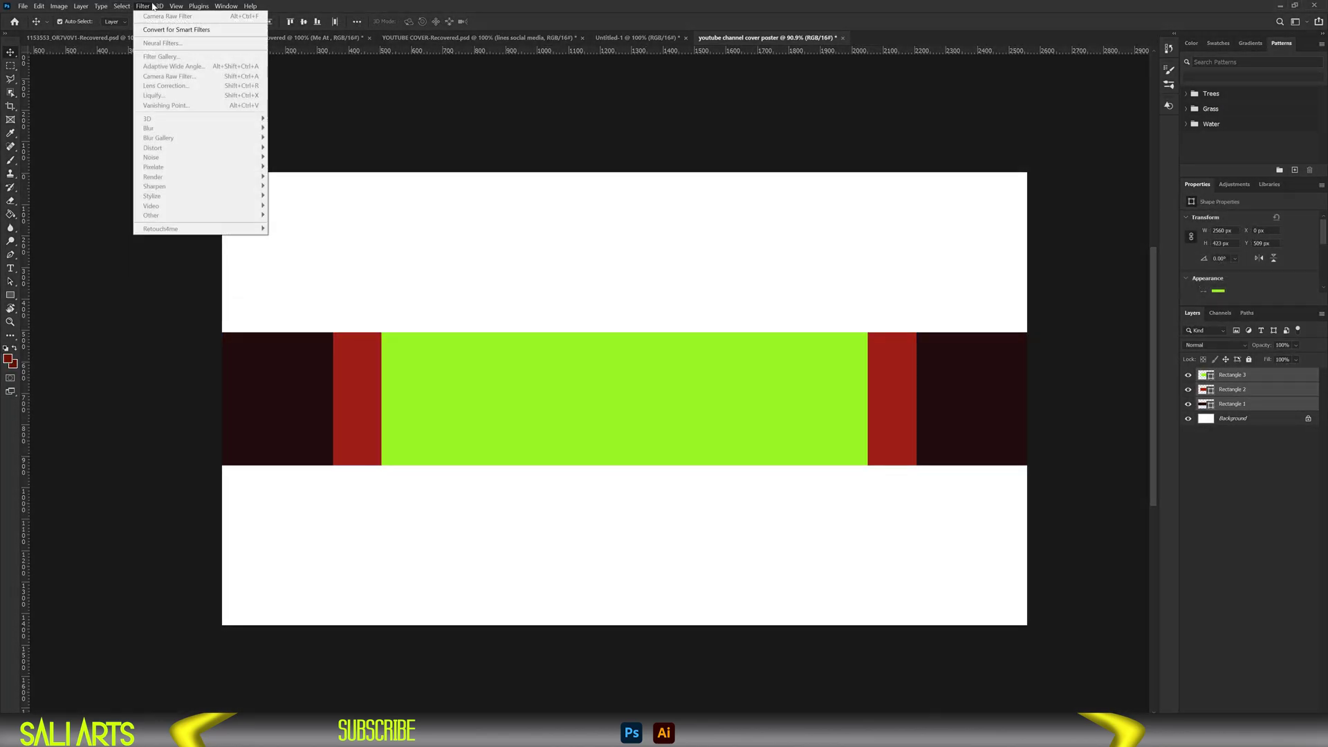
{"action": "mouse_move", "coordinate": [175, 7]}
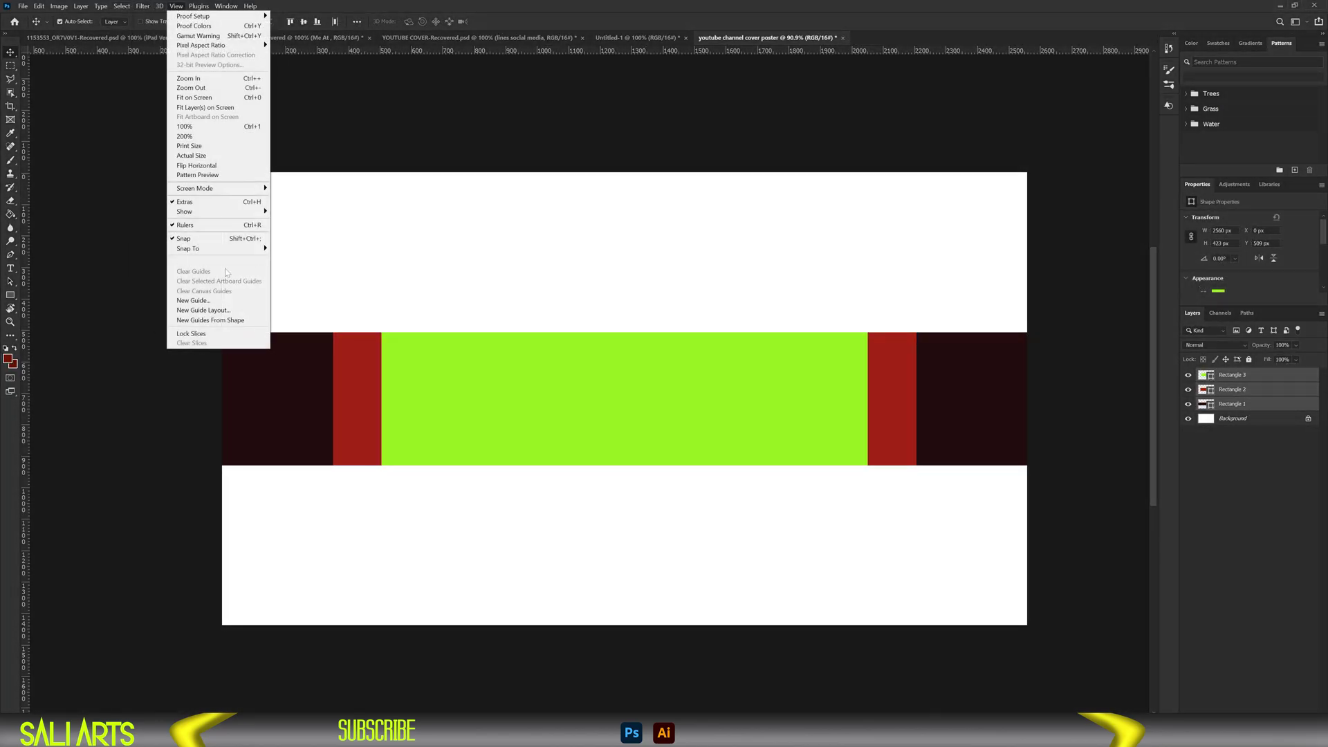
{"action": "left_click", "coordinate": [214, 320]}
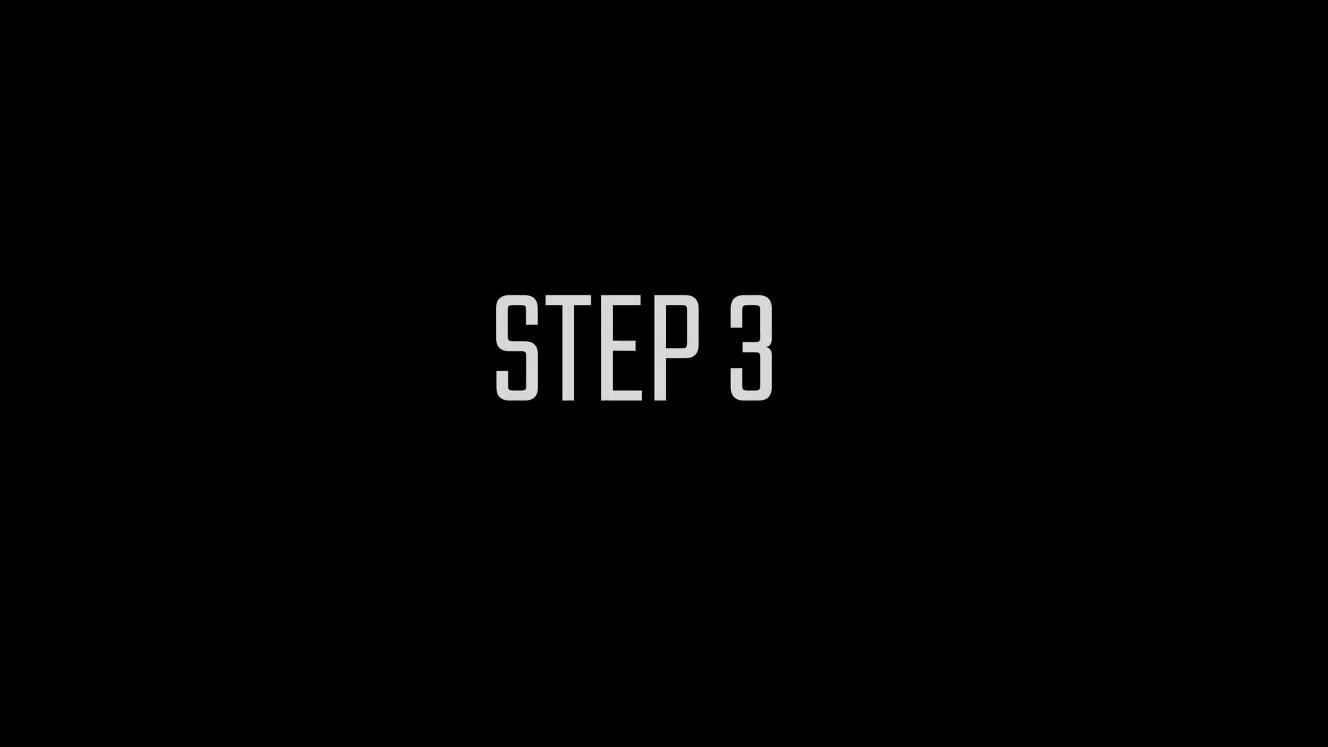
Step: Find Pixabay, open its Free Images section and download the jumping-woman photo
{"action": "type", "text": "pixabay.com/sound-effects/search/bell sound/"}
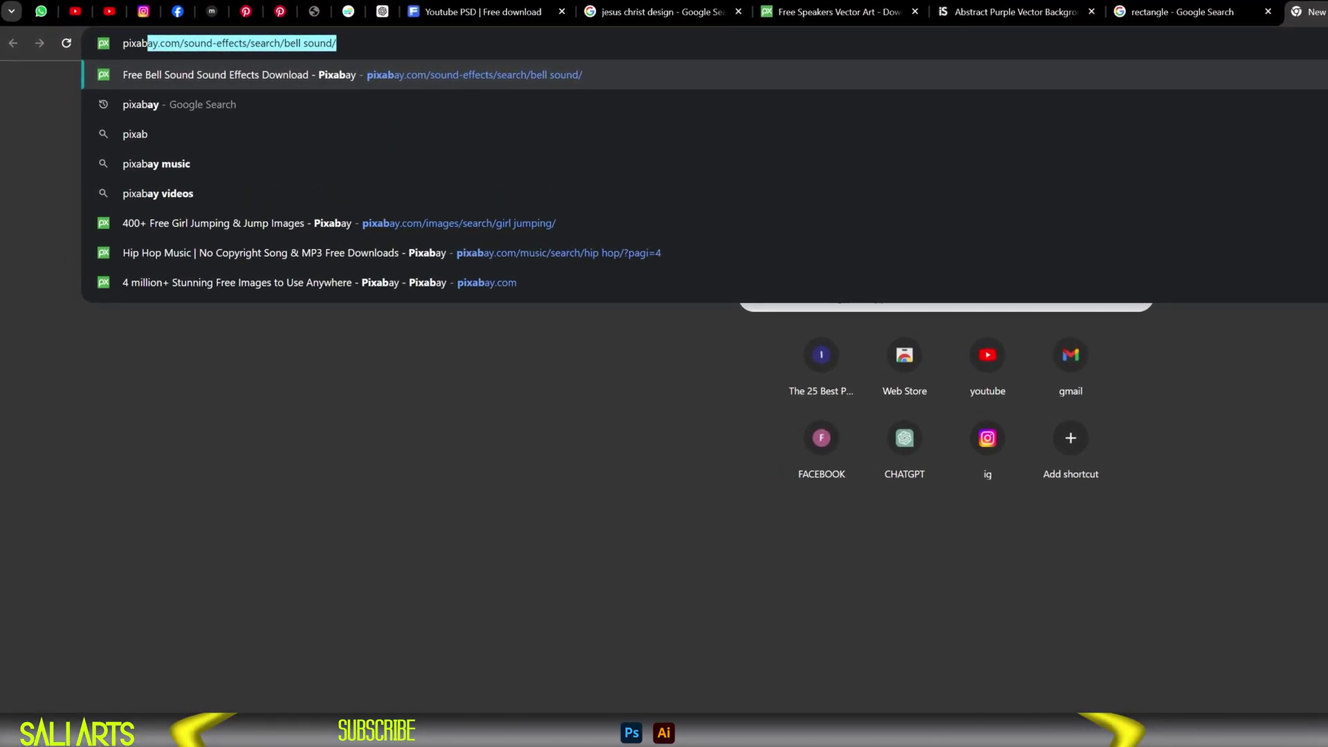
{"action": "left_click", "coordinate": [179, 106]}
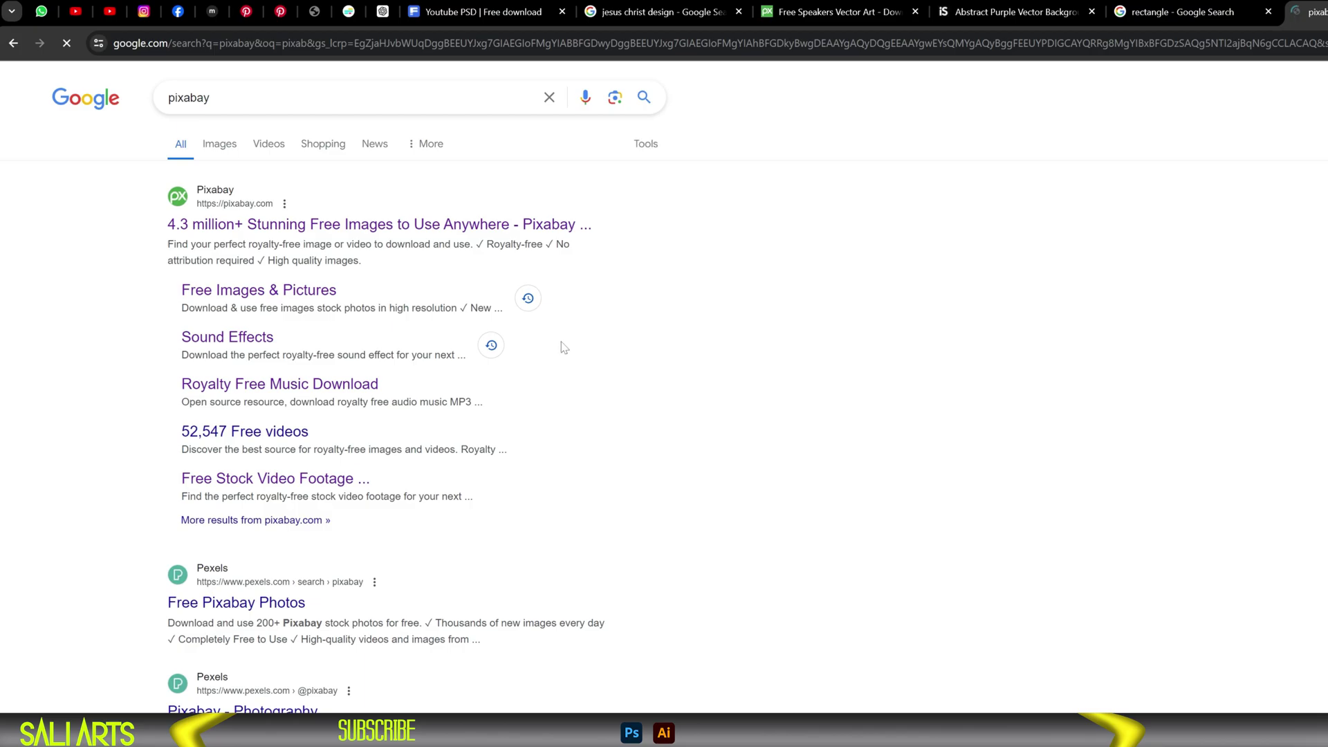
{"action": "left_click", "coordinate": [245, 299]}
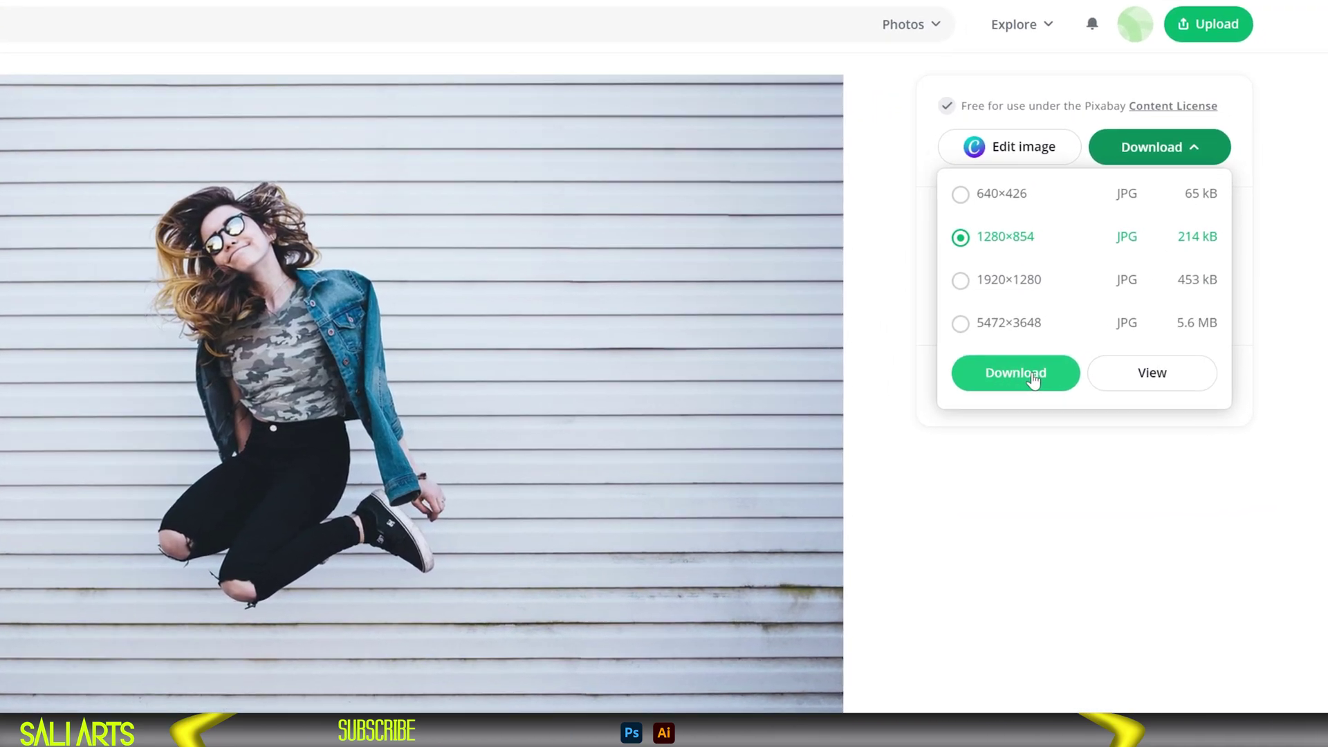
{"action": "left_click", "coordinate": [1031, 380]}
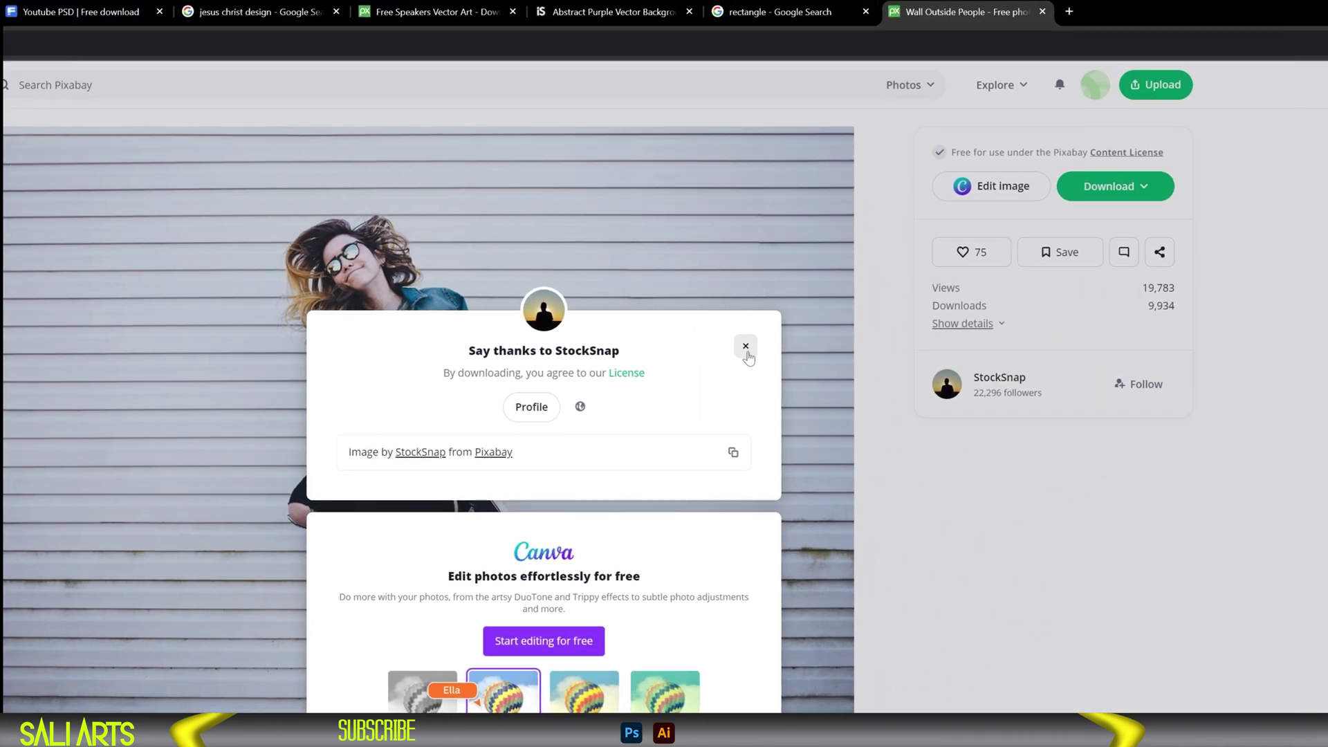
{"action": "left_click", "coordinate": [745, 347]}
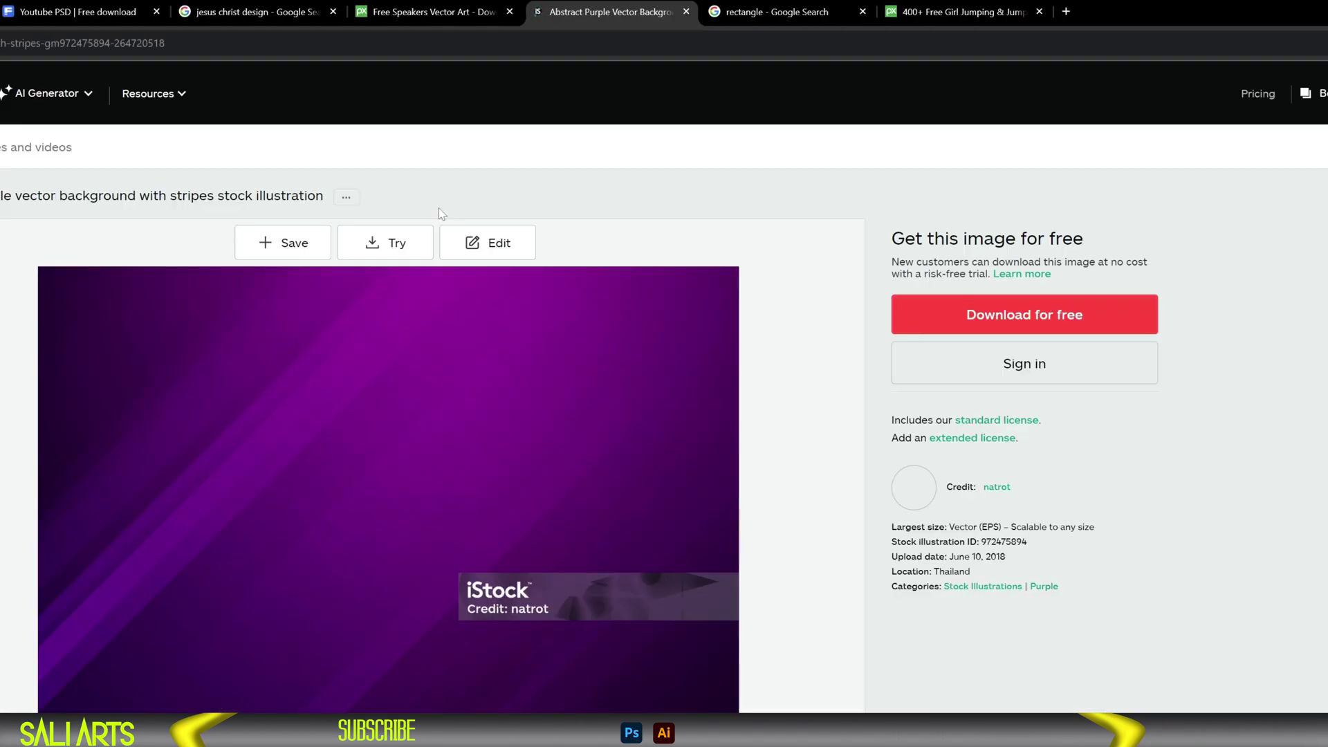
{"action": "scroll", "coordinate": [483, 401], "scroll_direction": "down", "scroll_amount": 1}
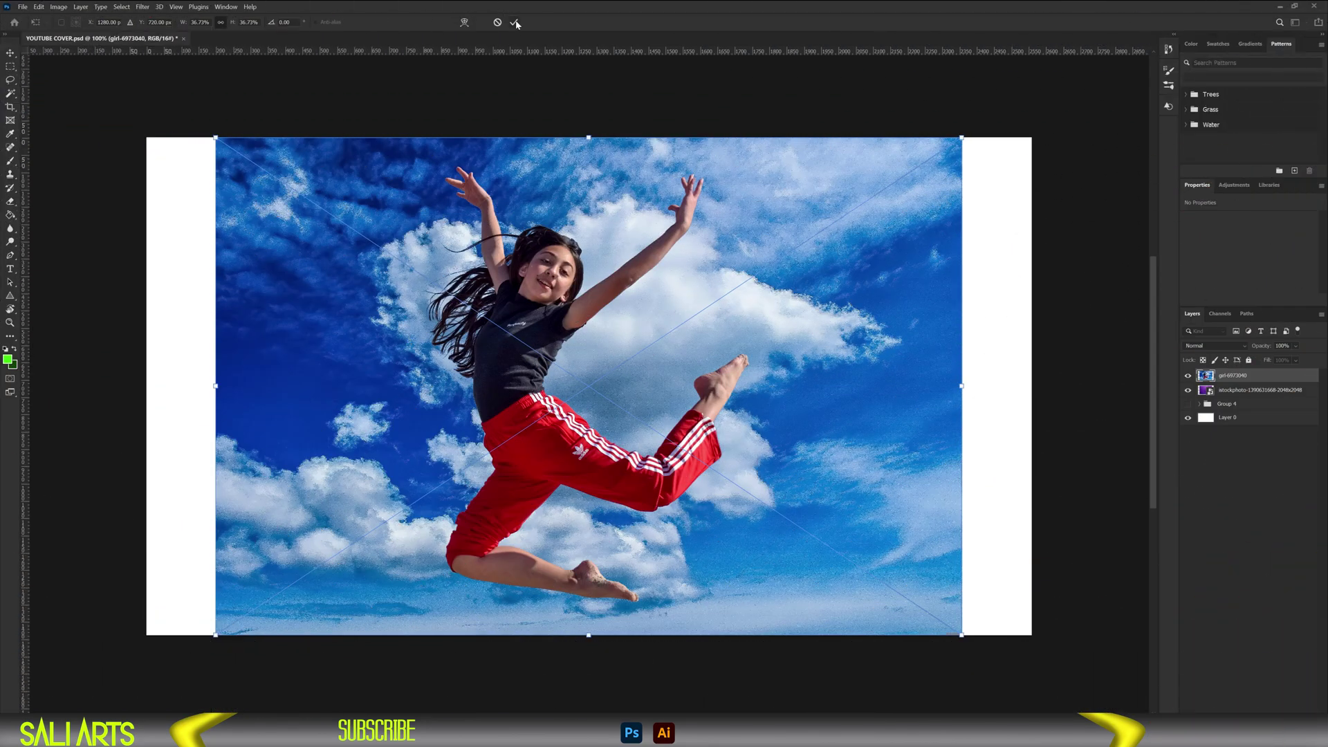
Step: Commit the girl and wall photos, mask the backdrop's bright stripes, and shrink the woman rightward
{"action": "left_click", "coordinate": [515, 22]}
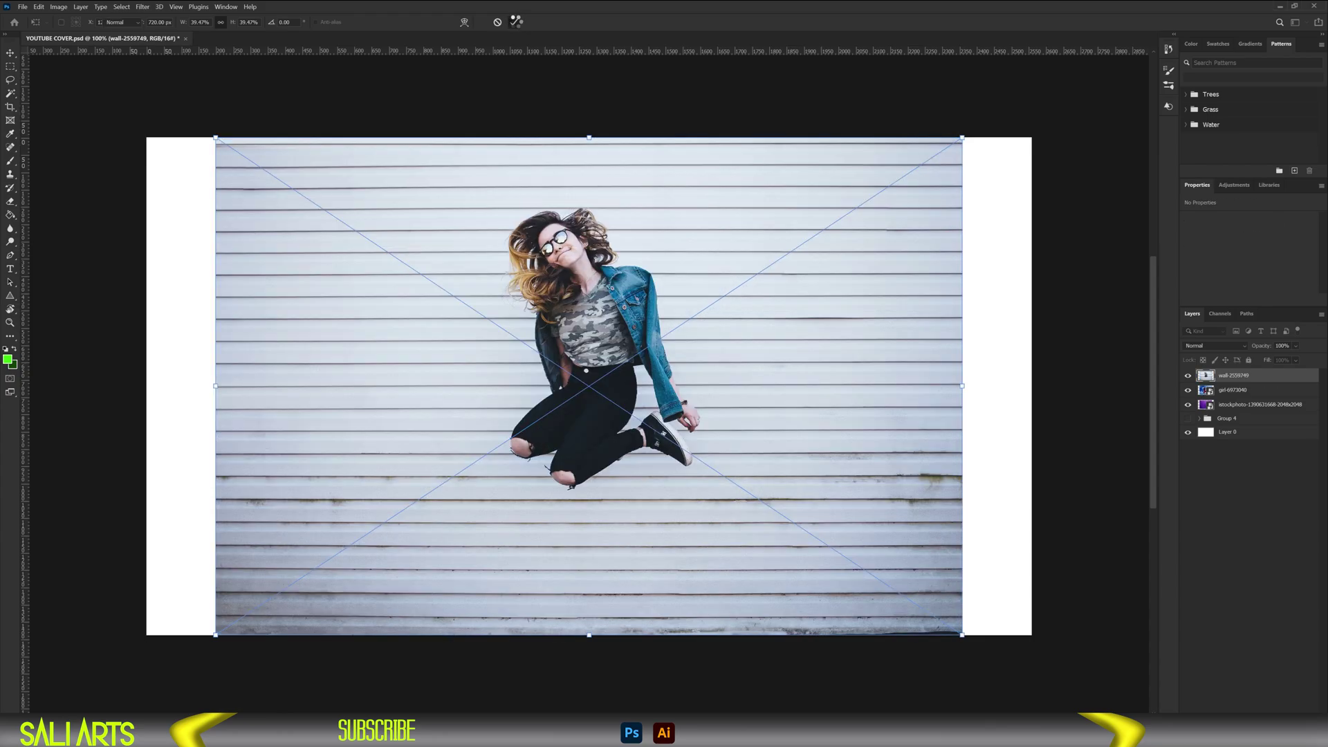
{"action": "left_click", "coordinate": [515, 22]}
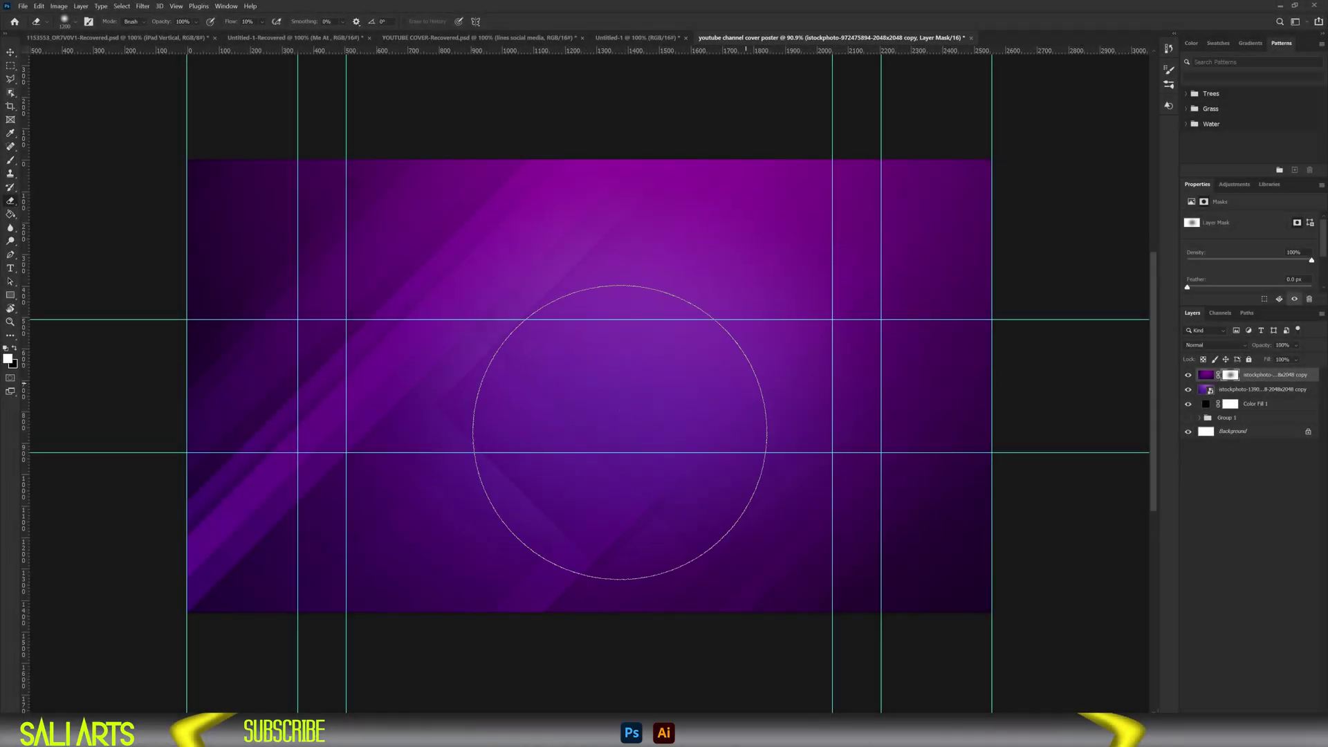
{"action": "mouse_move", "coordinate": [618, 409]}
{"action": "left_mouse_down"}
{"action": "mouse_move", "coordinate": [525, 380]}
{"action": "mouse_move", "coordinate": [297, 415]}
{"action": "mouse_move", "coordinate": [484, 418]}
{"action": "mouse_move", "coordinate": [987, 346]}
{"action": "left_mouse_up"}
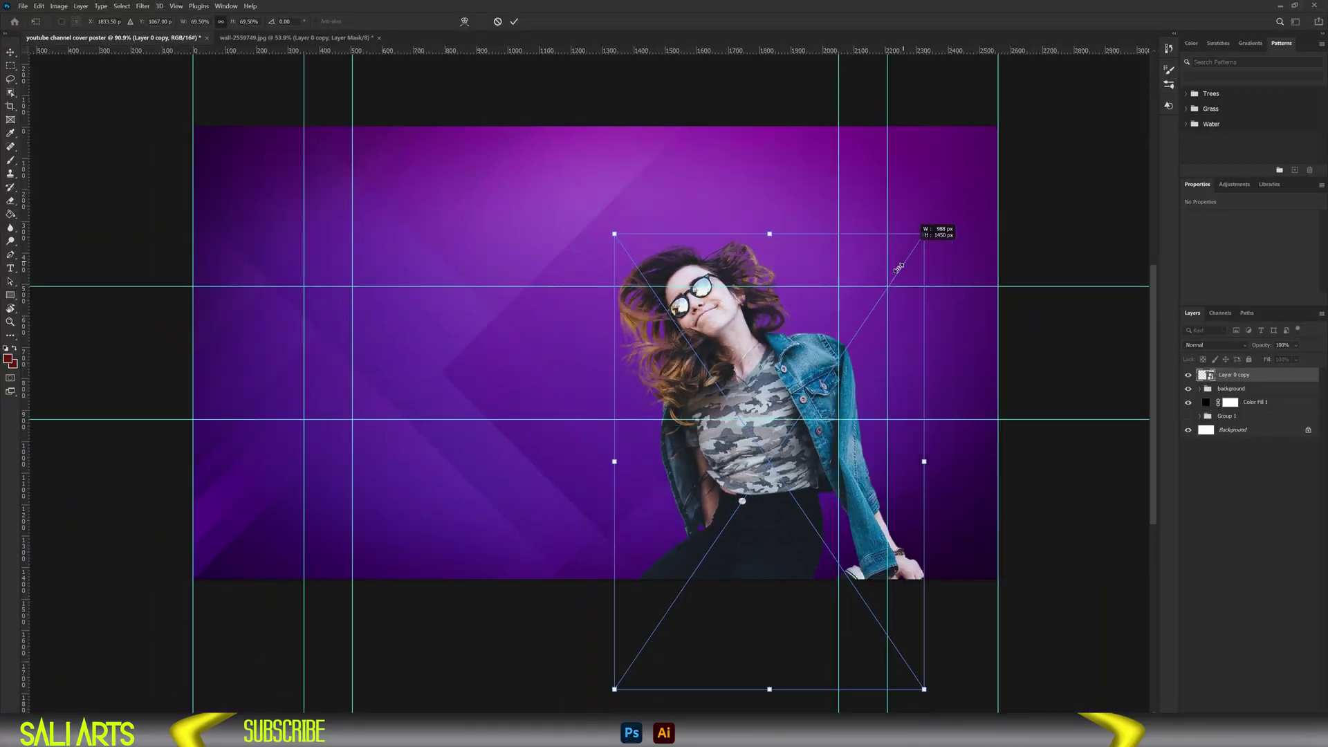
{"action": "left_click_drag", "start_coordinate": [883, 245], "coordinate": [870, 314]}
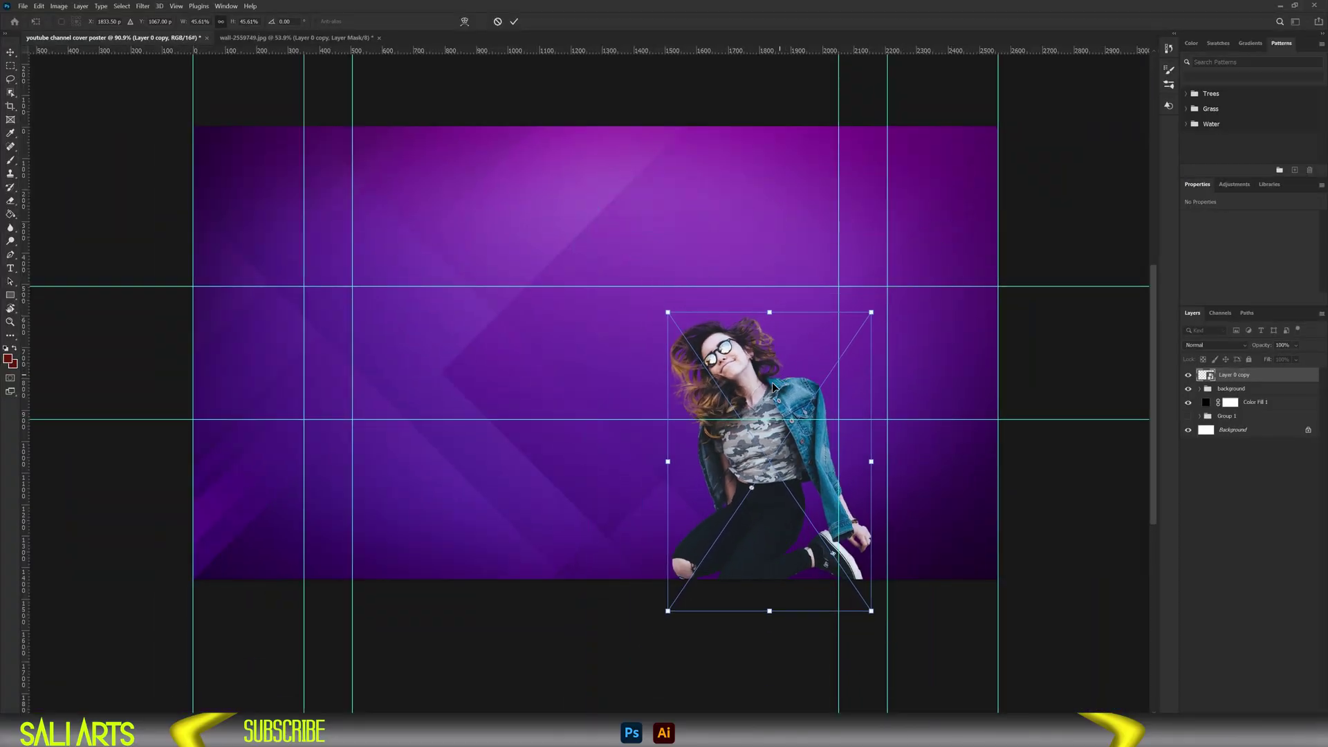
{"action": "left_click_drag", "start_coordinate": [772, 381], "coordinate": [811, 372]}
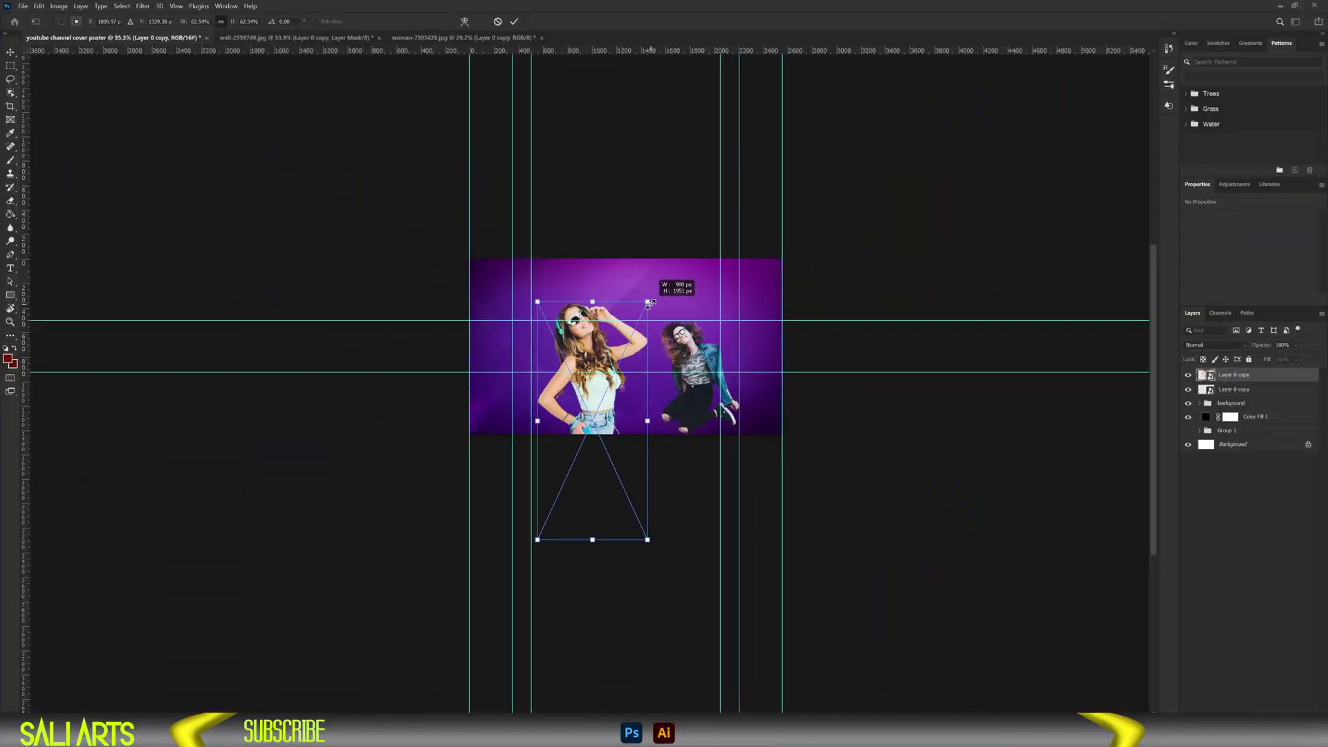
Step: Shrink the second woman beside the first and frame the guitar sticker in a dark circle
{"action": "left_click_drag", "start_coordinate": [664, 297], "coordinate": [738, 354]}
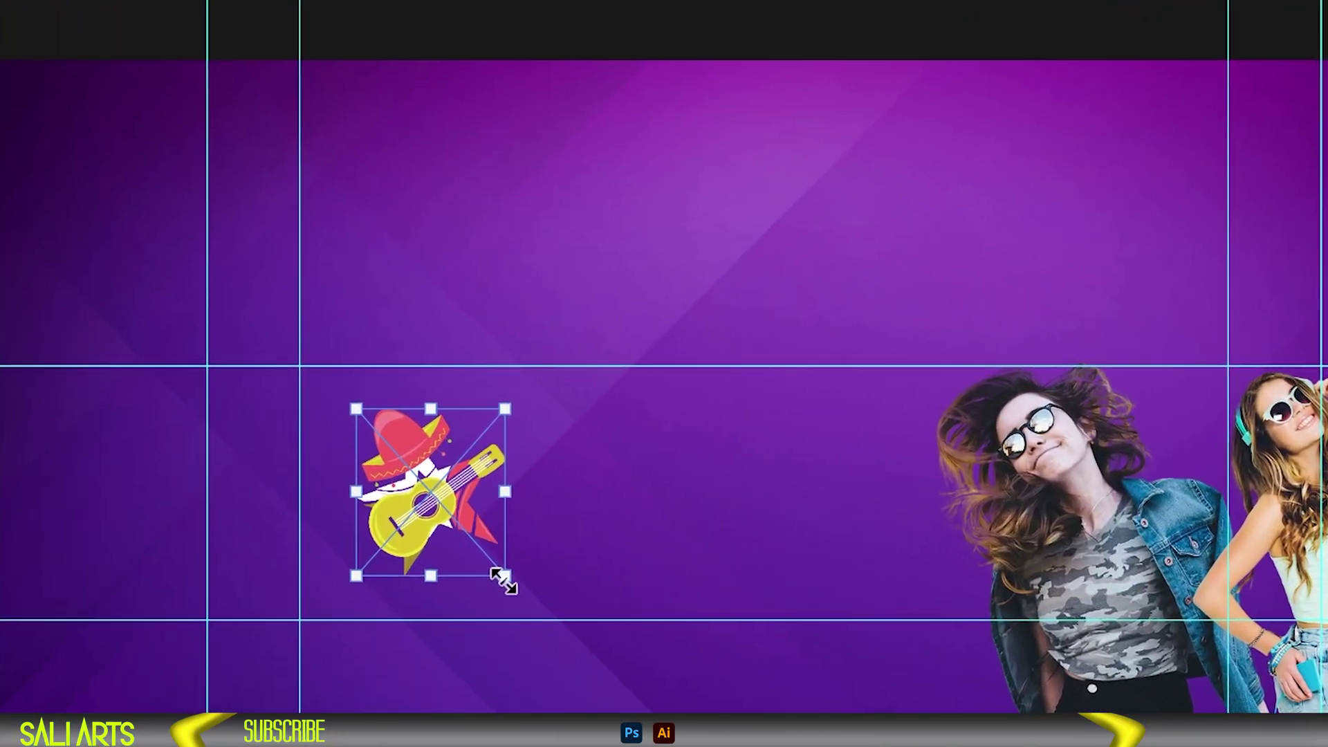
{"action": "key", "text": "Return"}
{"action": "key", "text": "u"}
{"action": "left_click_drag", "start_coordinate": [449, 503], "coordinate": [676, 609]}
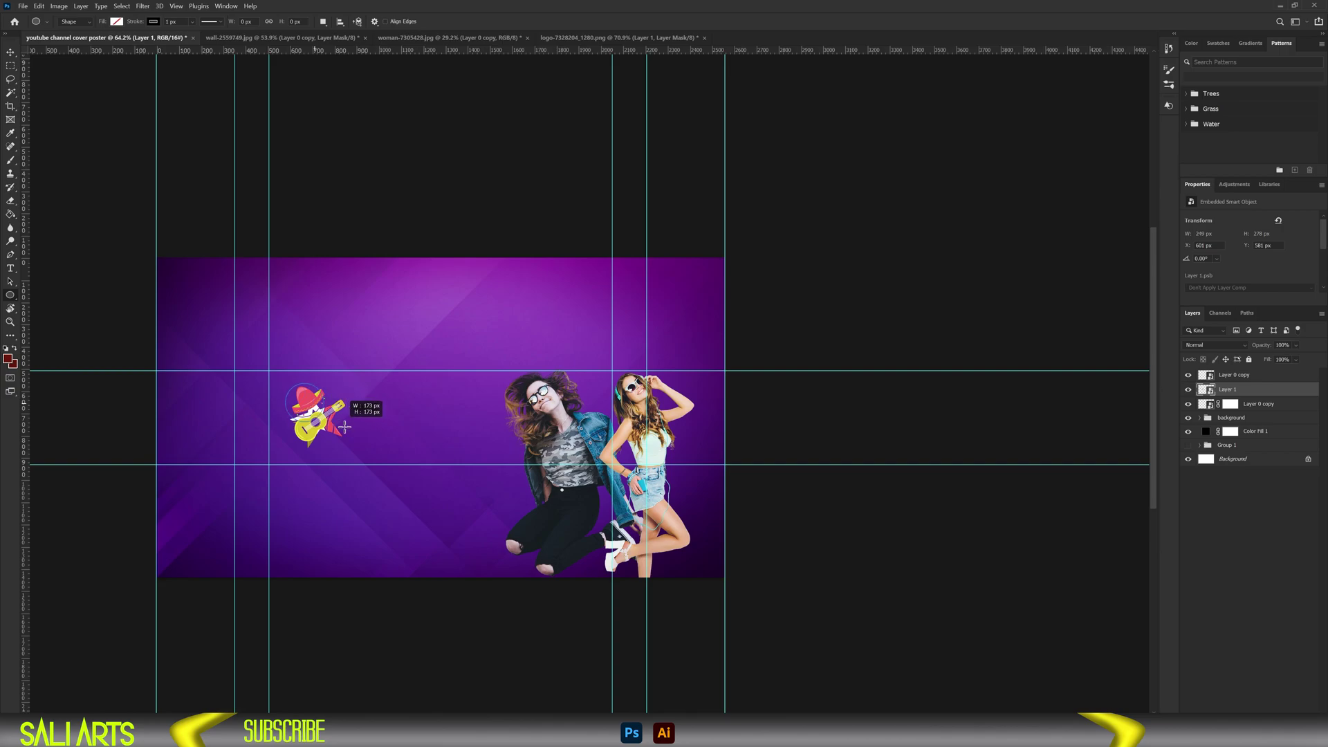
{"action": "left_click_drag", "start_coordinate": [405, 460], "coordinate": [405, 459]}
{"action": "left_click", "coordinate": [116, 21]}
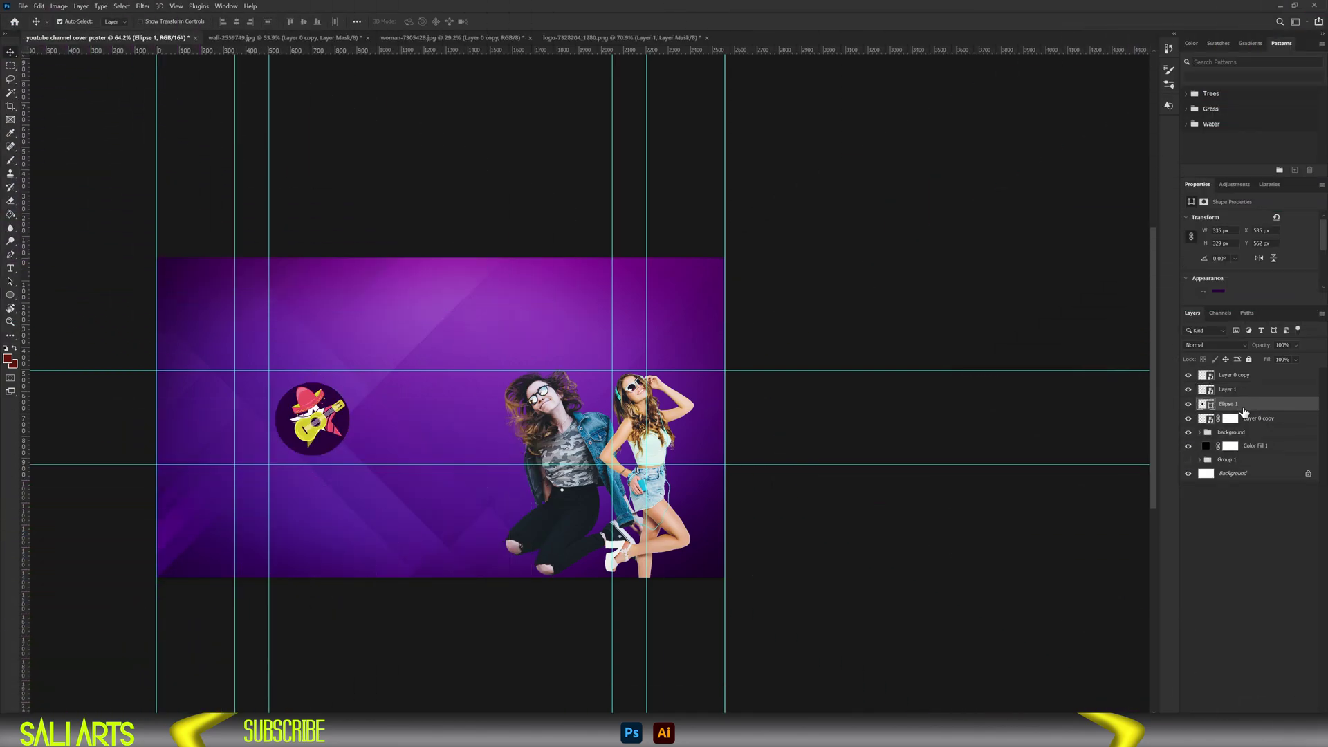
Step: Add the ALL ABOUT MUSIC title text beside the circle
{"action": "left_click", "coordinate": [383, 391]}
{"action": "type", "text": "ALI"}
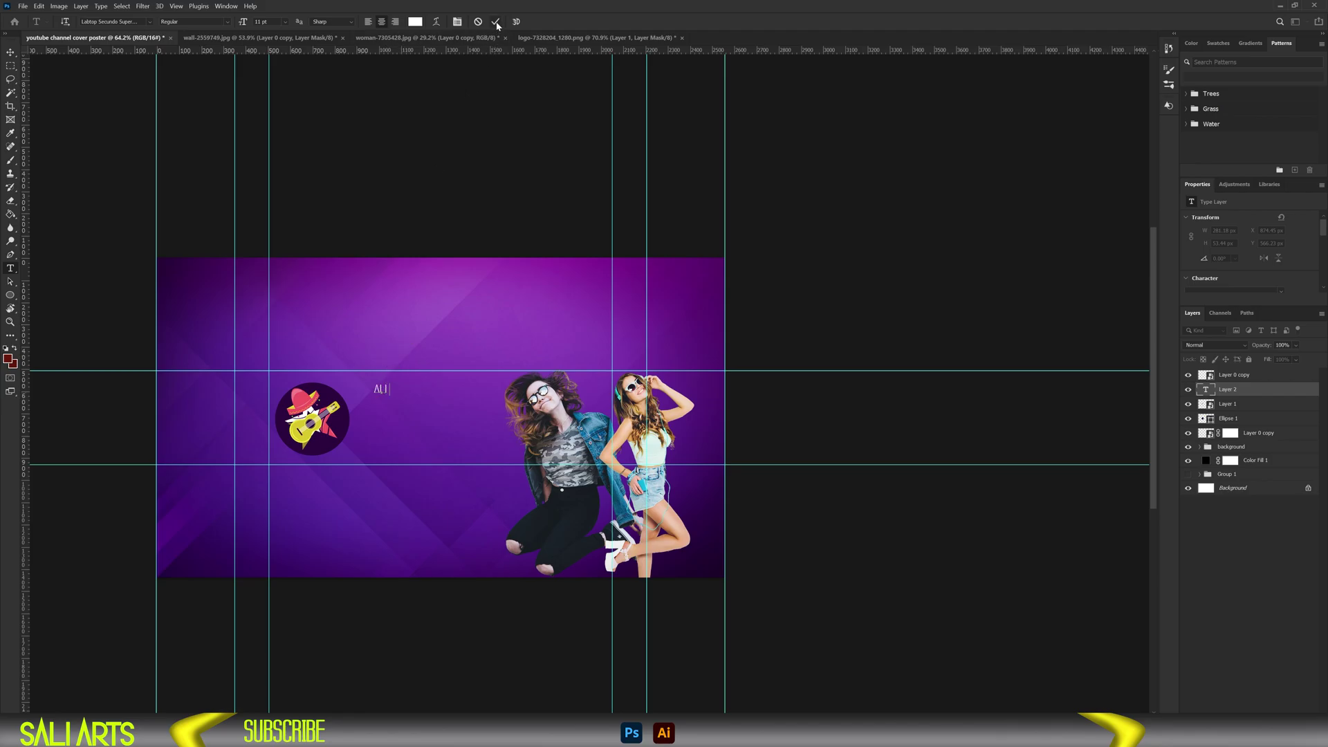
{"action": "left_click", "coordinate": [496, 22]}
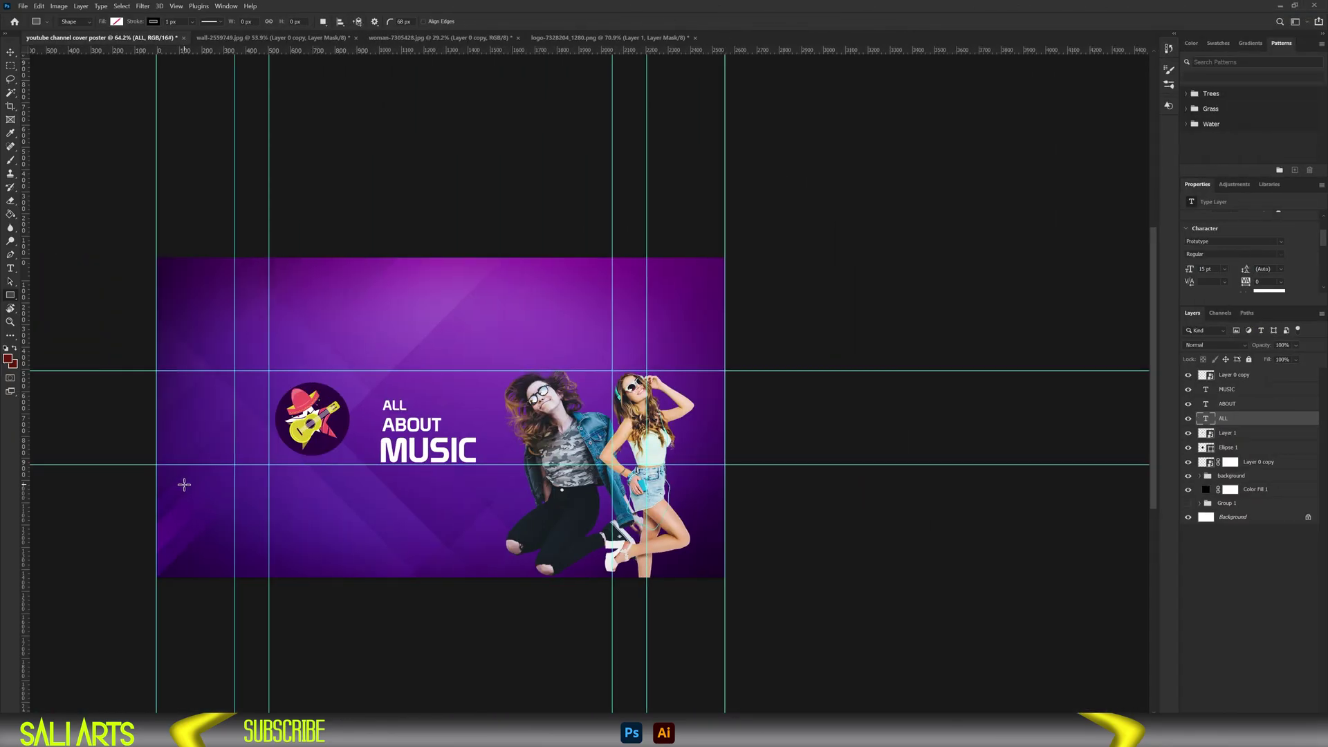
Step: Draw a dark-filled rounded box at lower left for the social links
{"action": "left_click_drag", "start_coordinate": [184, 484], "coordinate": [462, 568]}
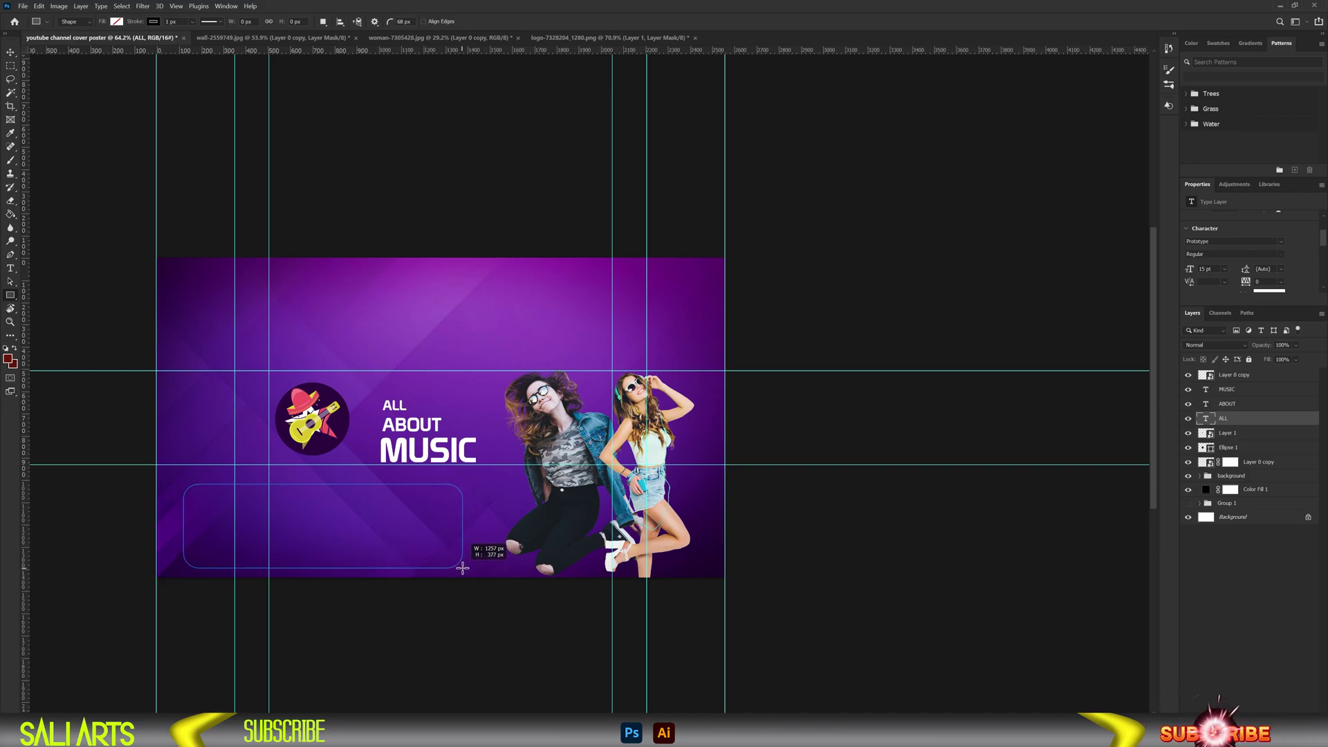
{"action": "left_click", "coordinate": [117, 22]}
{"action": "left_click", "coordinate": [59, 69]}
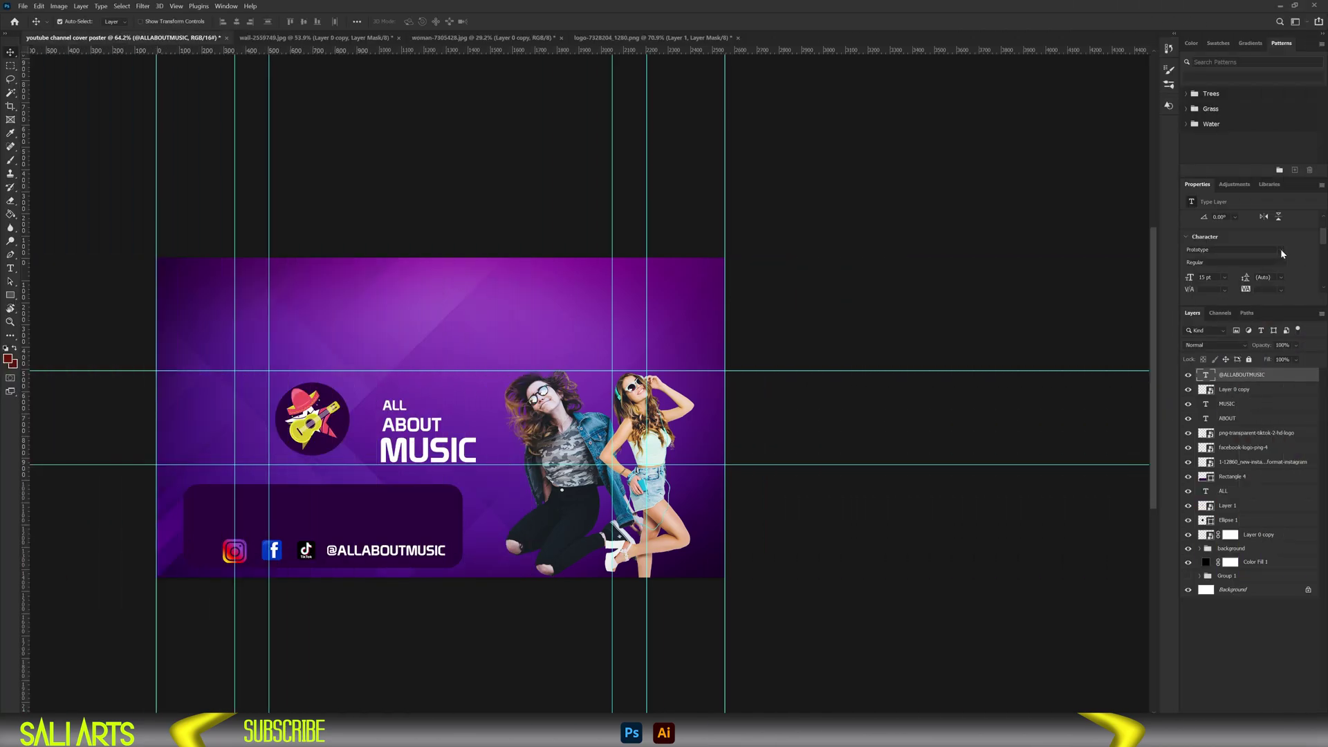
{"action": "left_click", "coordinate": [1281, 250]}
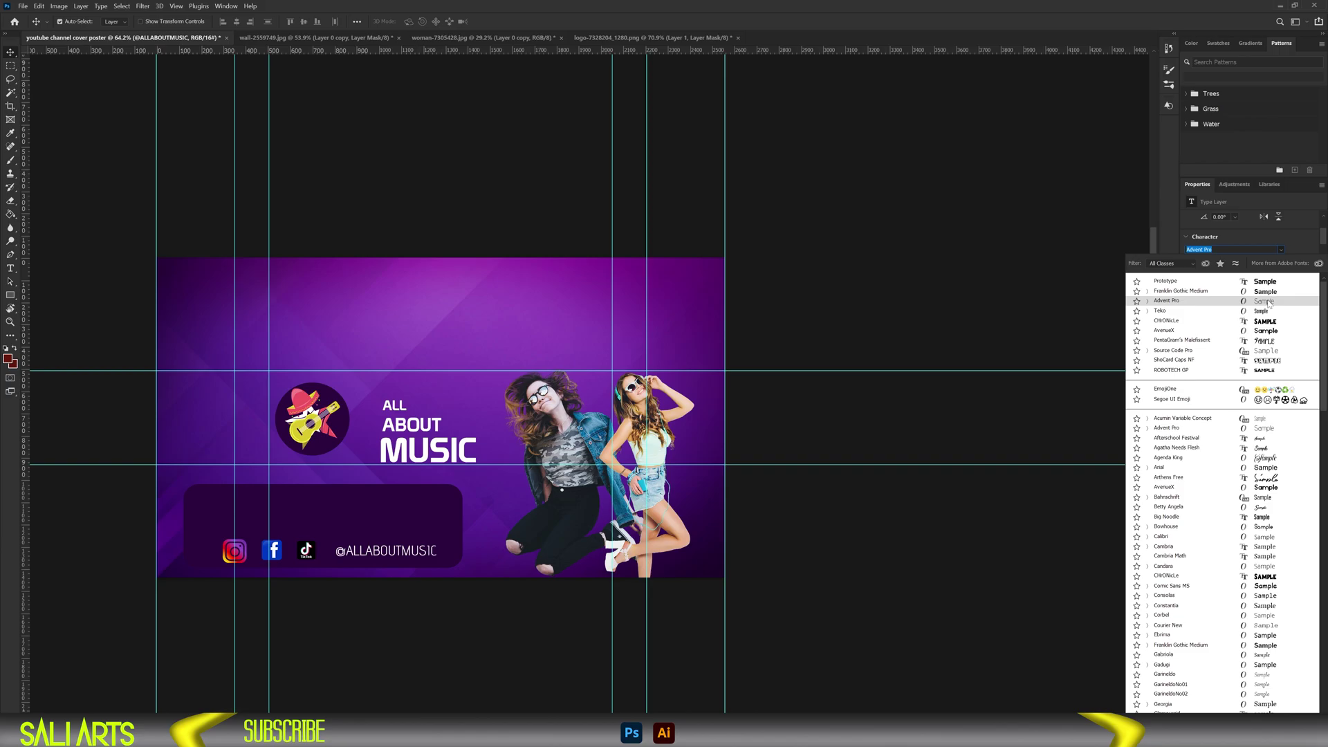
{"action": "left_click", "coordinate": [1270, 302]}
{"action": "key", "text": "t"}
{"action": "left_click", "coordinate": [214, 501]}
{"action": "type", "text": "DON"}
{"action": "key", "text": "ctrl+Return"}
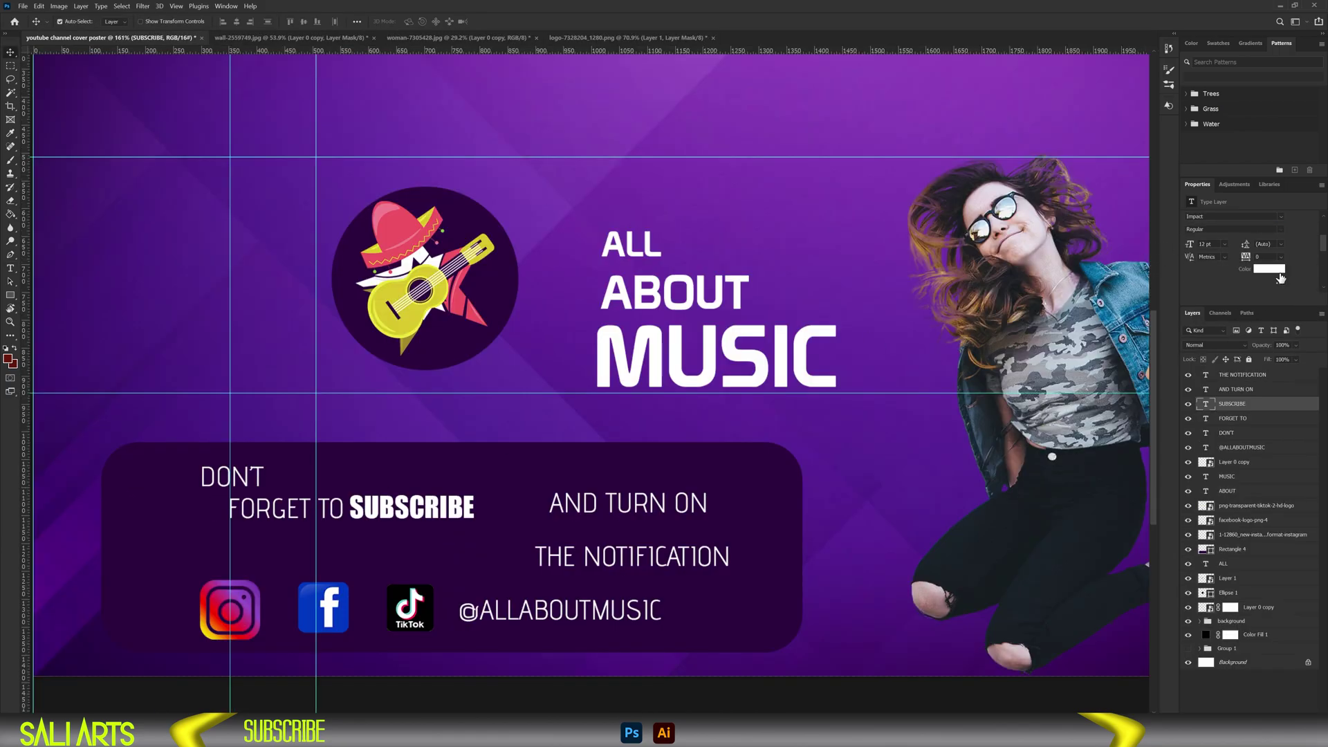
Step: Colour SUBSCRIBE bright green #36ff00 and position the bell after NOTIFICATION
{"action": "left_click", "coordinate": [1269, 269]}
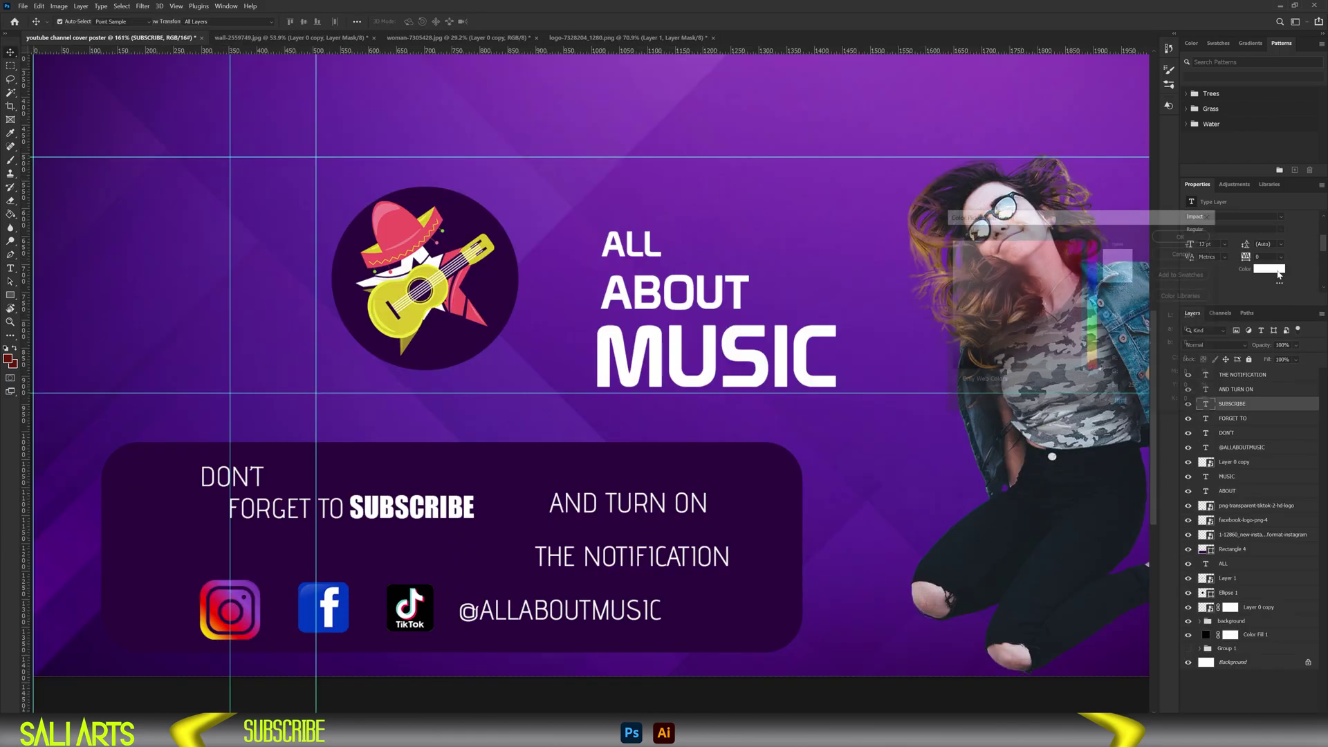
{"action": "left_click_drag", "start_coordinate": [1092, 369], "coordinate": [1092, 332]}
{"action": "left_click", "coordinate": [1083, 240]}
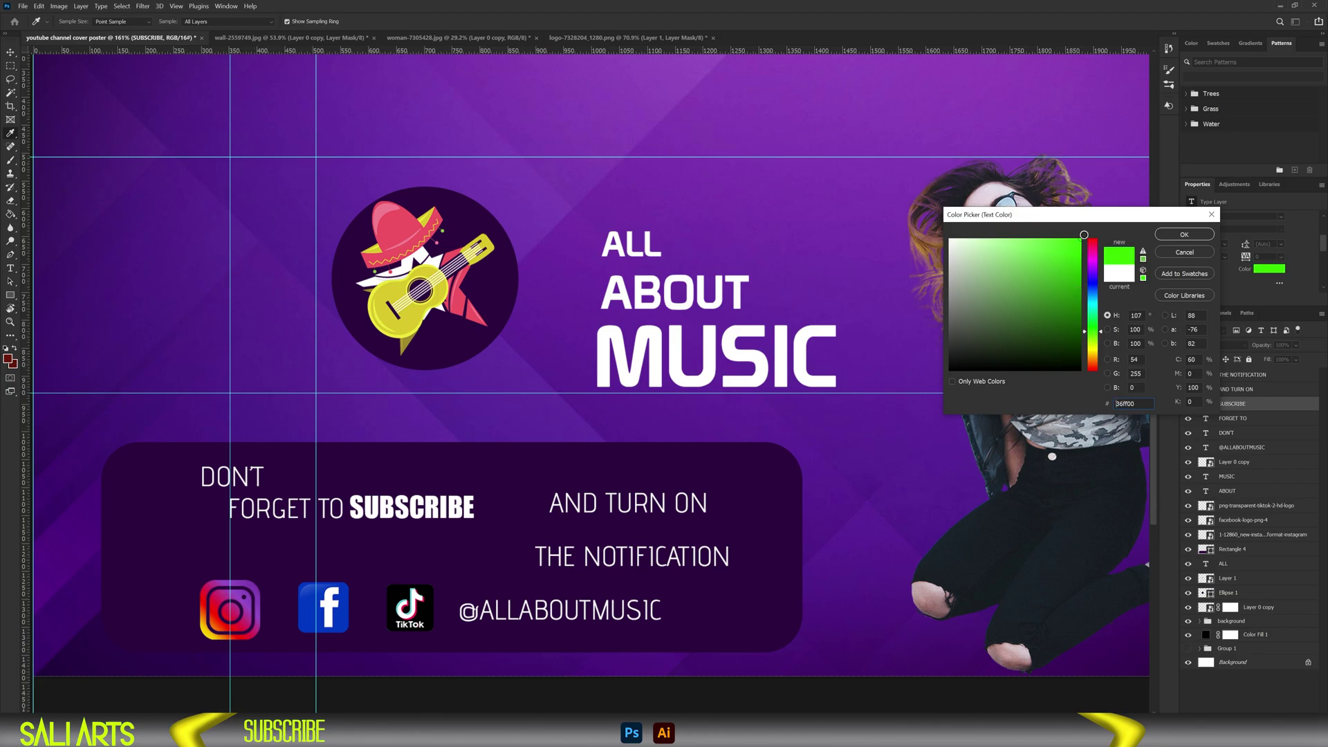
{"action": "left_click", "coordinate": [1184, 235]}
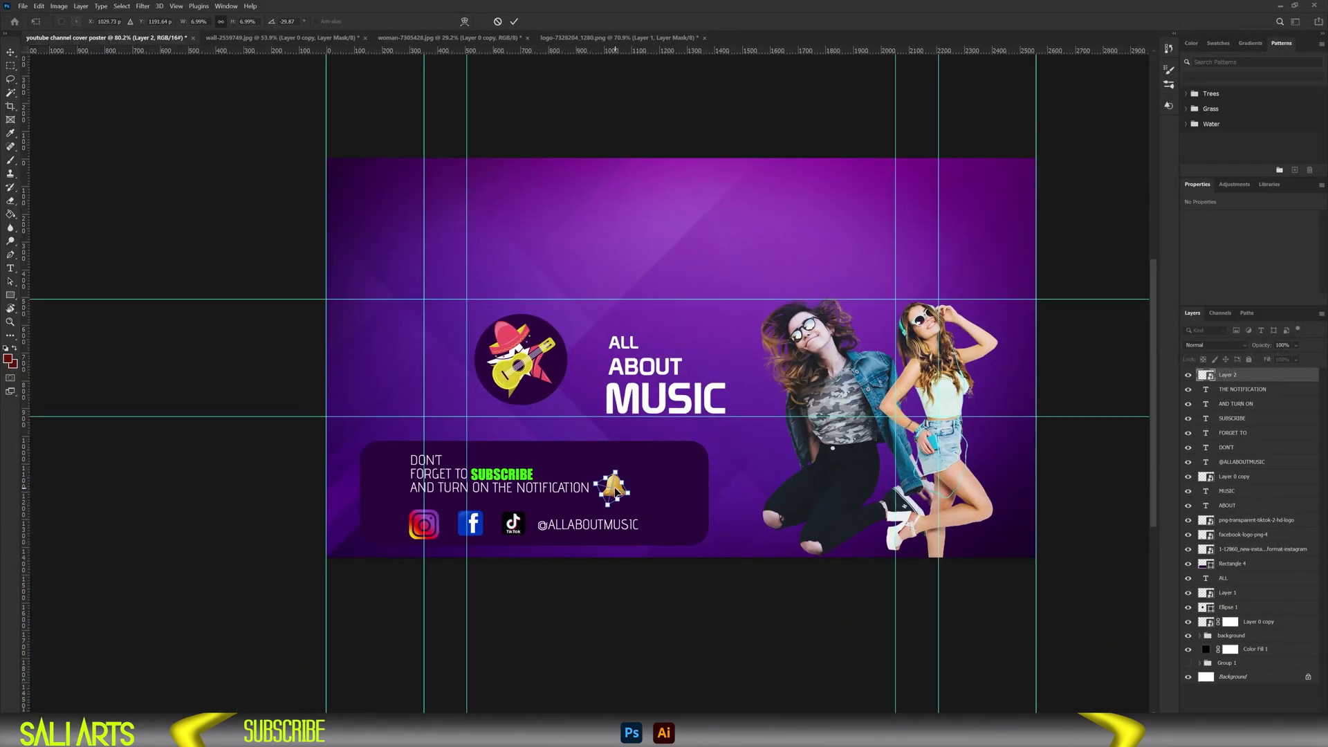
{"action": "left_click_drag", "start_coordinate": [613, 483], "coordinate": [614, 487]}
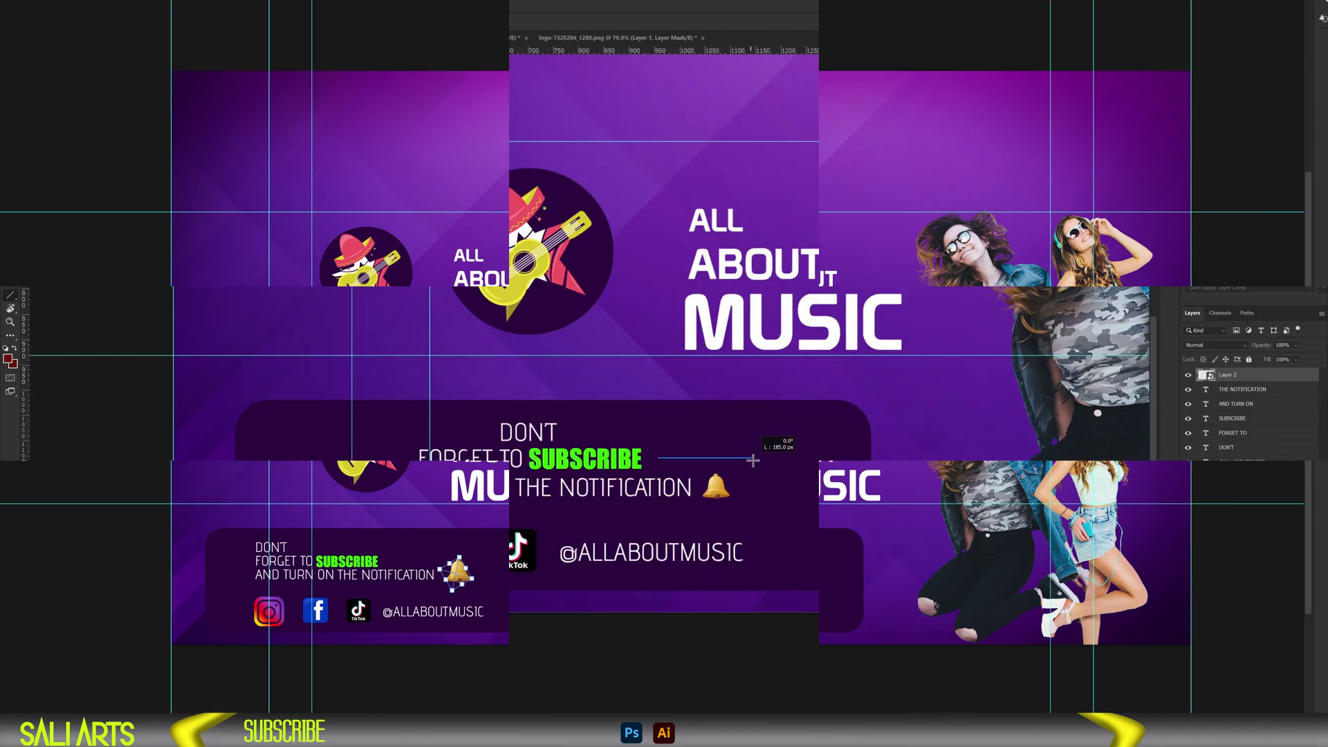
Step: Draw a thin horizontal line beside the SUBSCRIBE text and move it into place
{"action": "left_click_drag", "start_coordinate": [657, 458], "coordinate": [756, 460]}
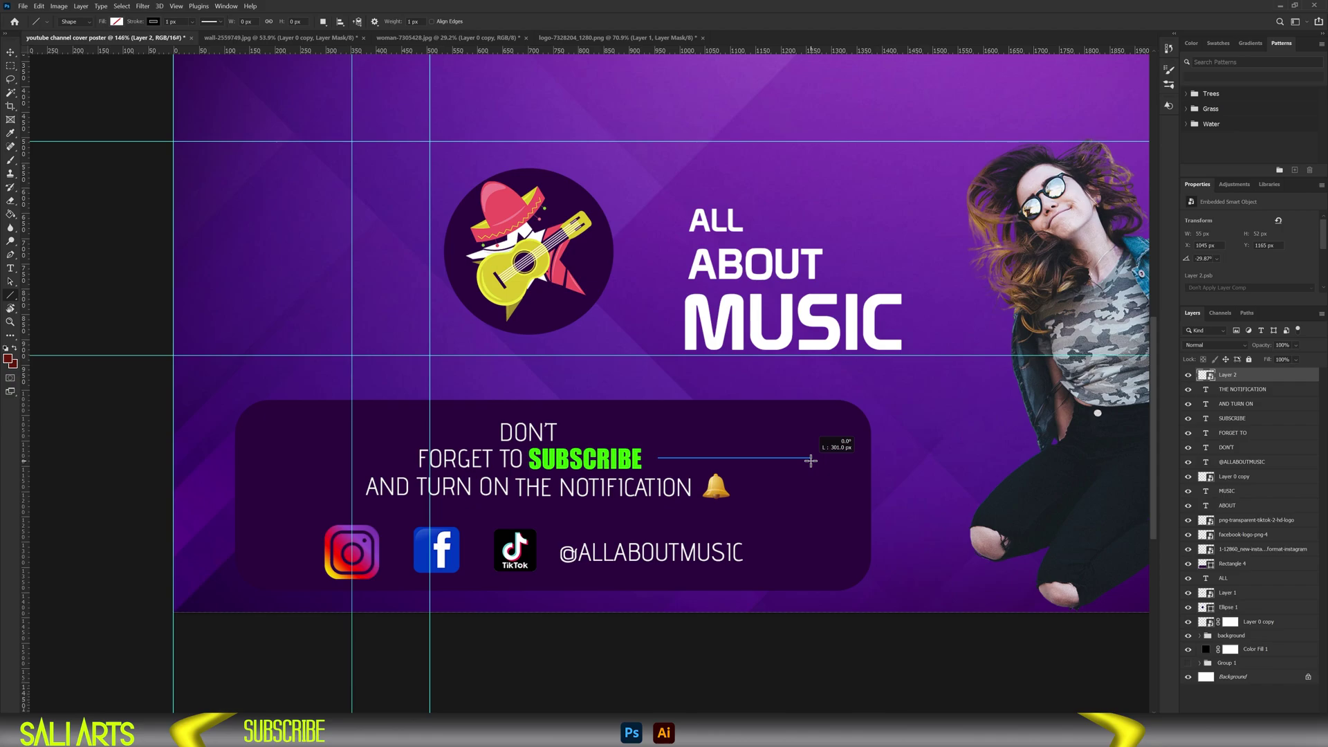
{"action": "mouse_move", "coordinate": [810, 461]}
{"action": "left_mouse_down"}
{"action": "mouse_move", "coordinate": [829, 494]}
{"action": "mouse_move", "coordinate": [345, 487]}
{"action": "left_mouse_up"}
{"action": "key", "text": "v"}
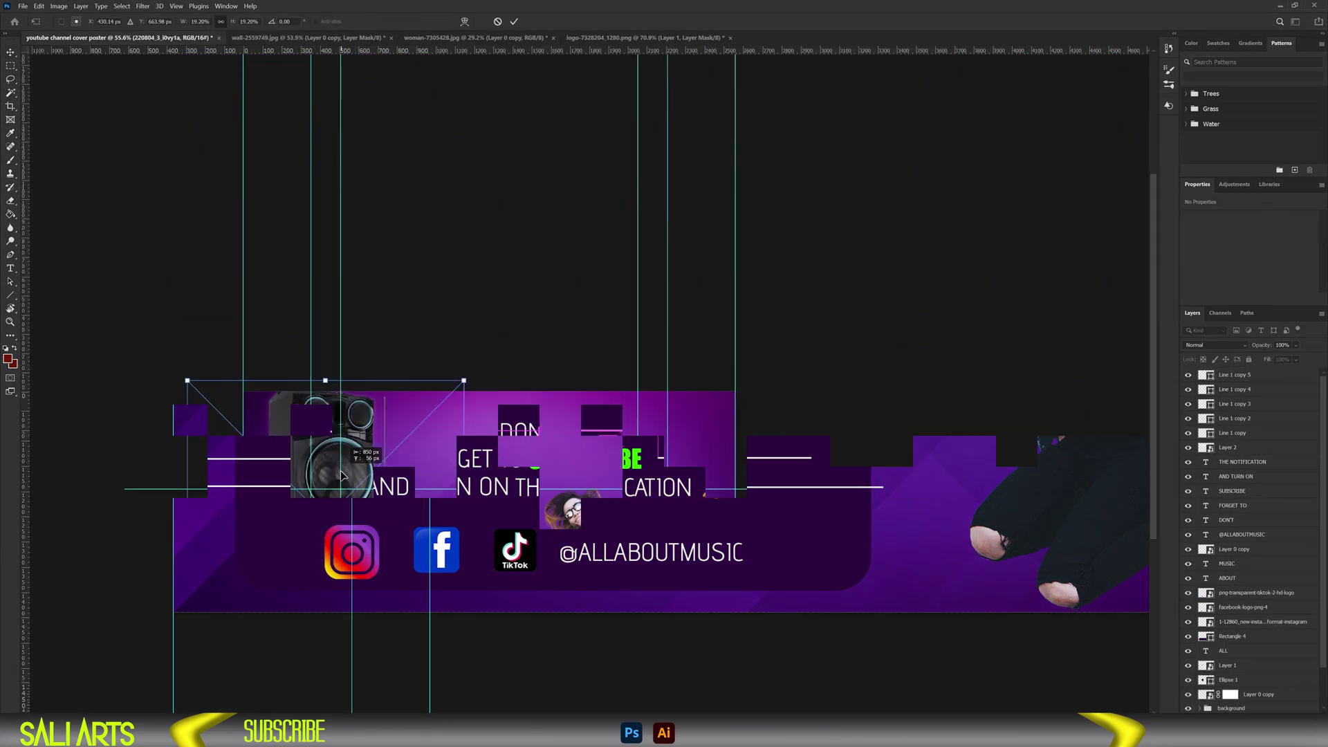
Step: Place the black speaker at left and white speakers top right, then draw a small rounded rectangle
{"action": "left_click_drag", "start_coordinate": [297, 471], "coordinate": [302, 461]}
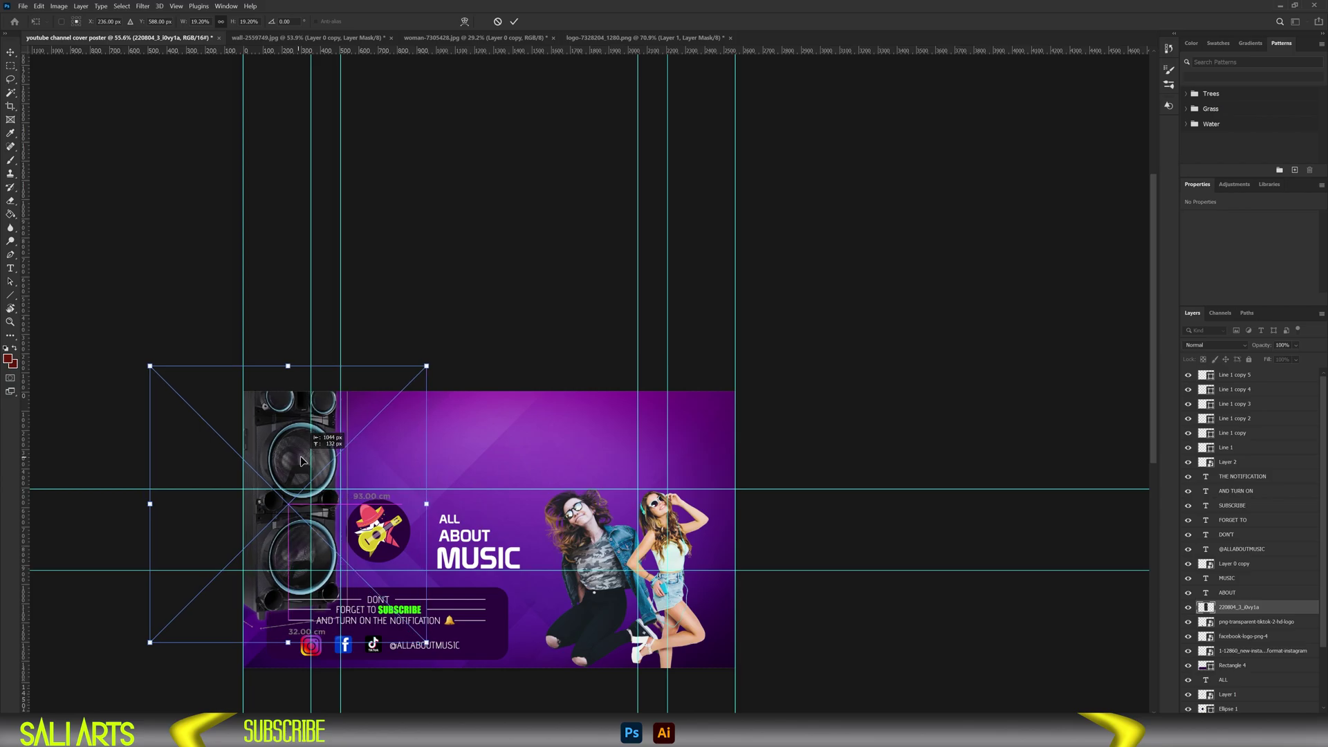
{"action": "left_click_drag", "start_coordinate": [301, 461], "coordinate": [297, 450]}
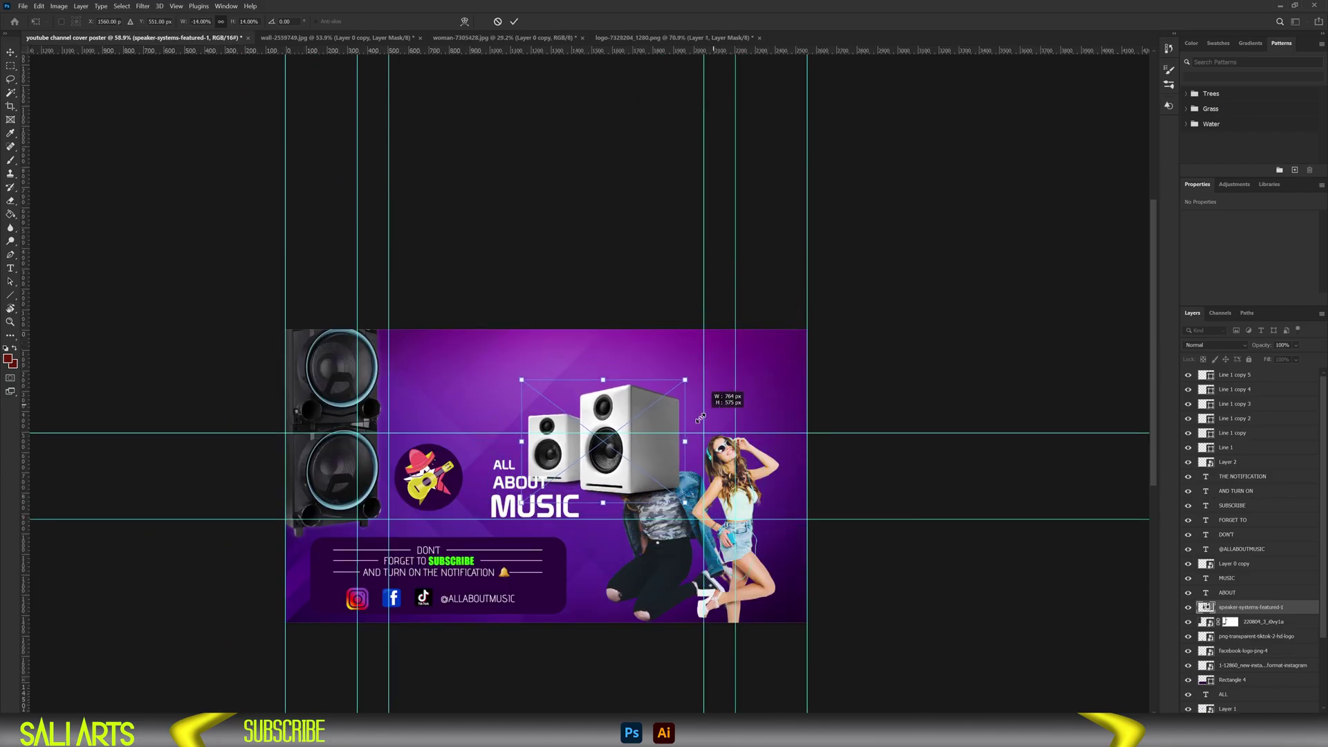
{"action": "left_click_drag", "start_coordinate": [702, 423], "coordinate": [686, 430]}
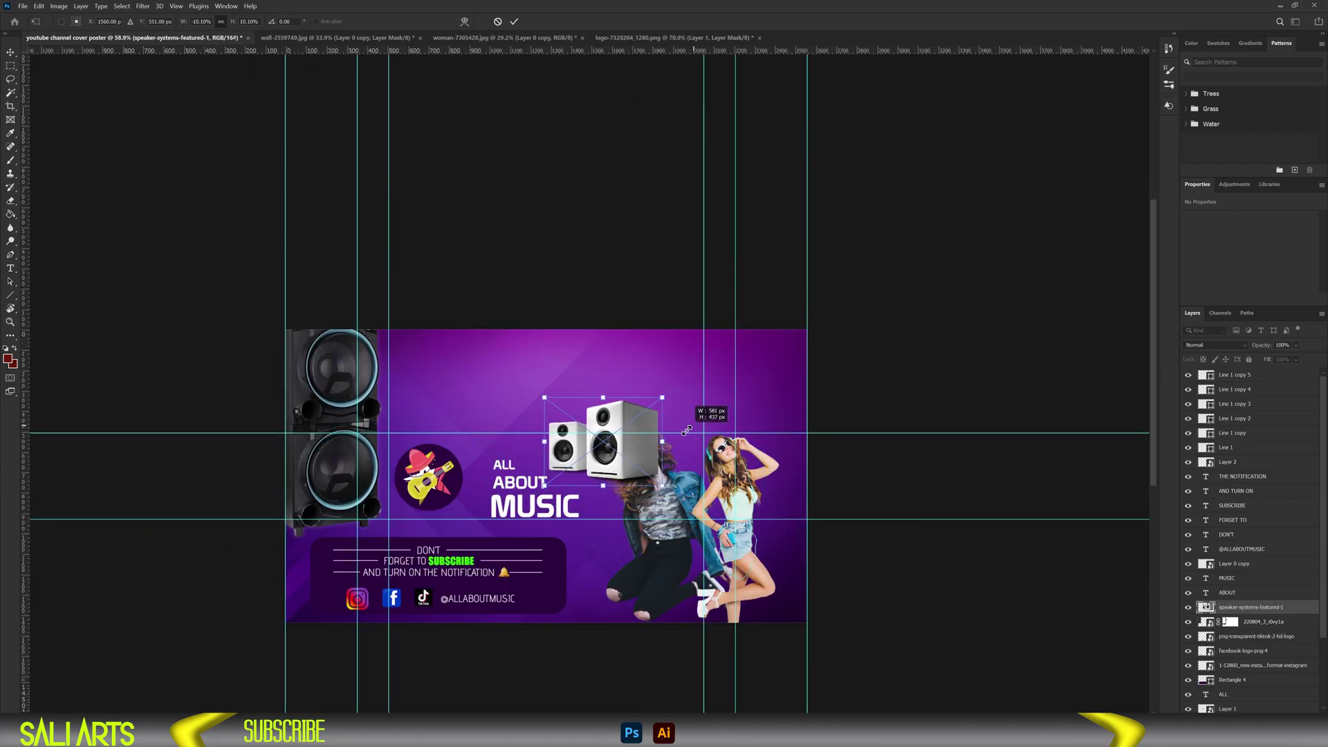
{"action": "left_click_drag", "start_coordinate": [603, 443], "coordinate": [741, 397]}
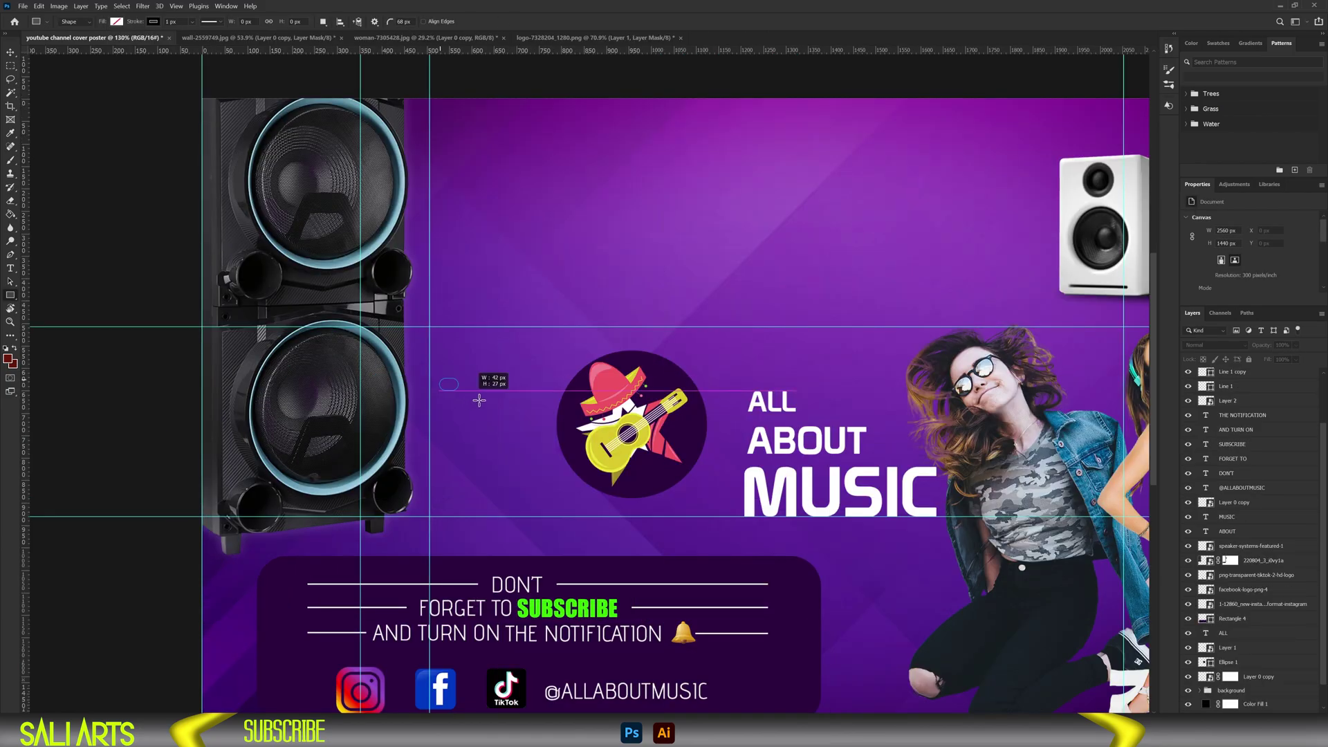
{"action": "left_click_drag", "start_coordinate": [440, 379], "coordinate": [491, 406]}
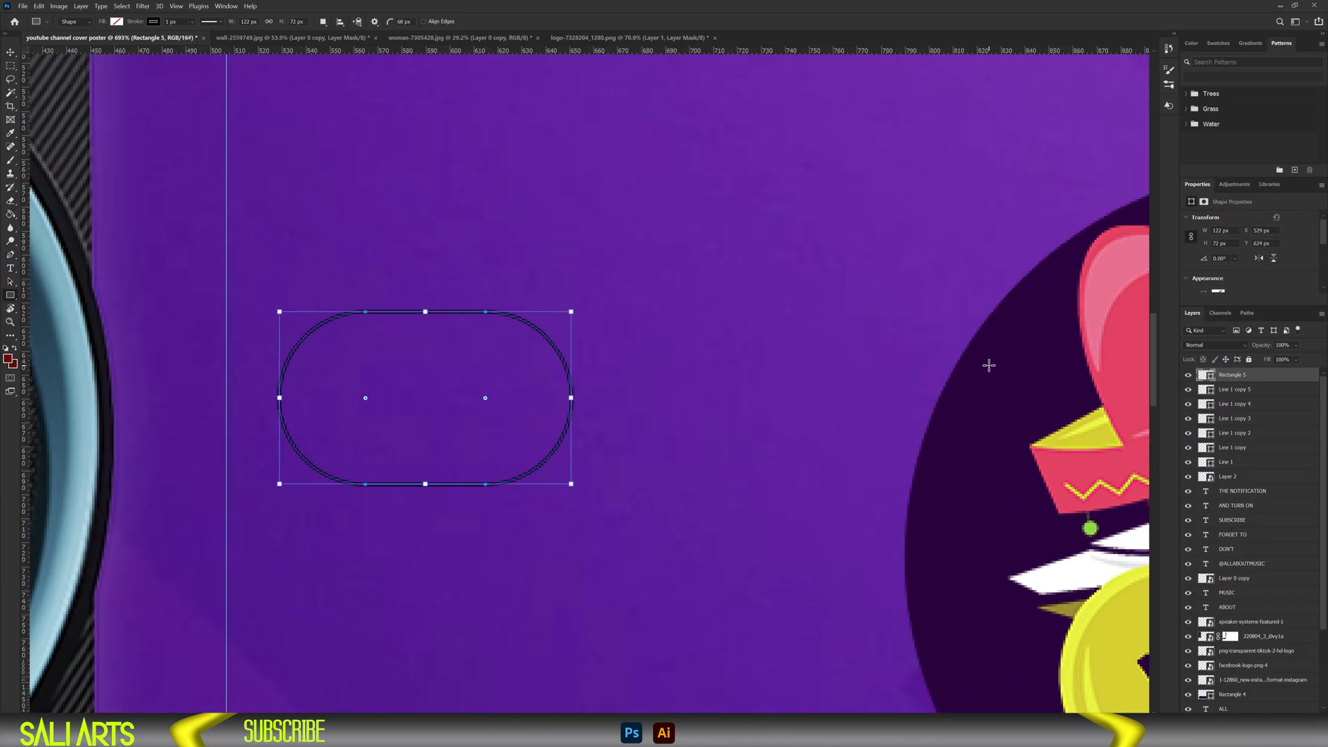
Step: Reduce the square's corner radius and add an enlarged #0b0b0b play triangle inside it
{"action": "scroll", "coordinate": [1221, 259], "scroll_direction": "down", "scroll_amount": 3}
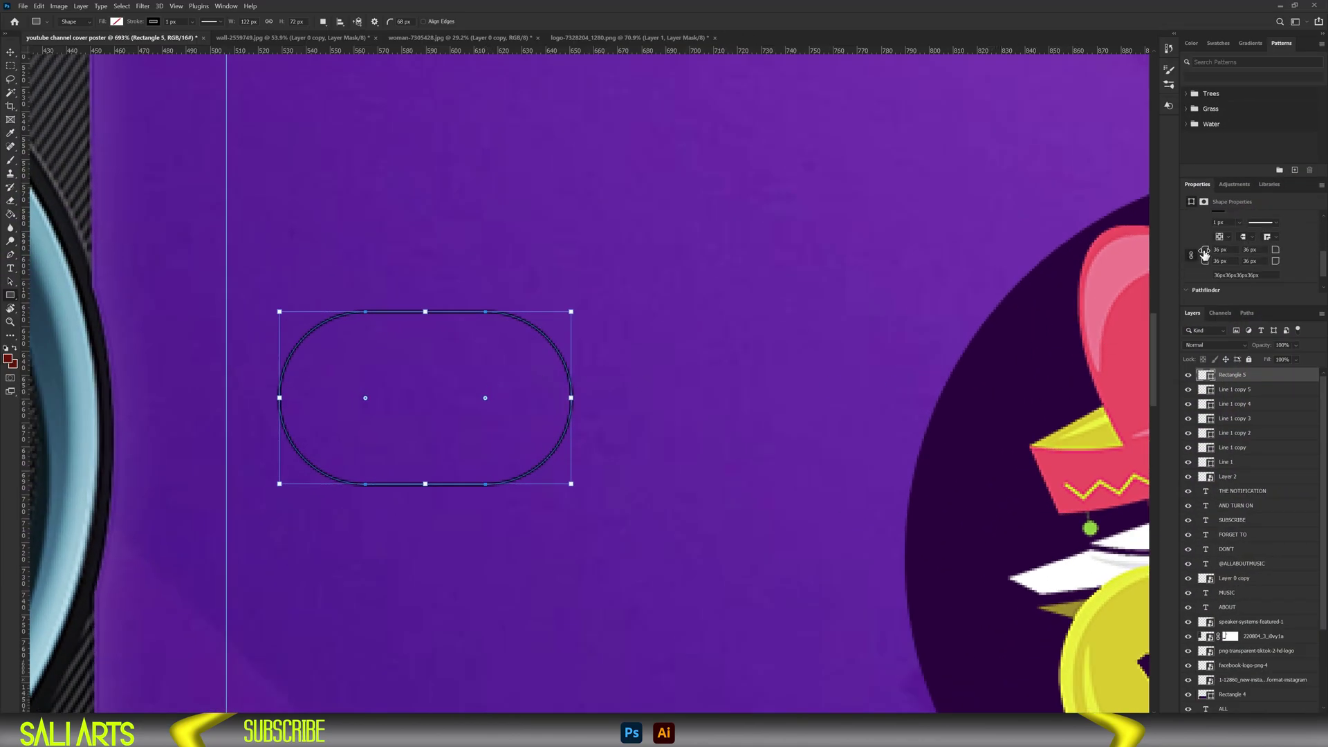
{"action": "left_click_drag", "start_coordinate": [1204, 254], "coordinate": [1195, 255]}
{"action": "left_click_drag", "start_coordinate": [644, 346], "coordinate": [725, 410]}
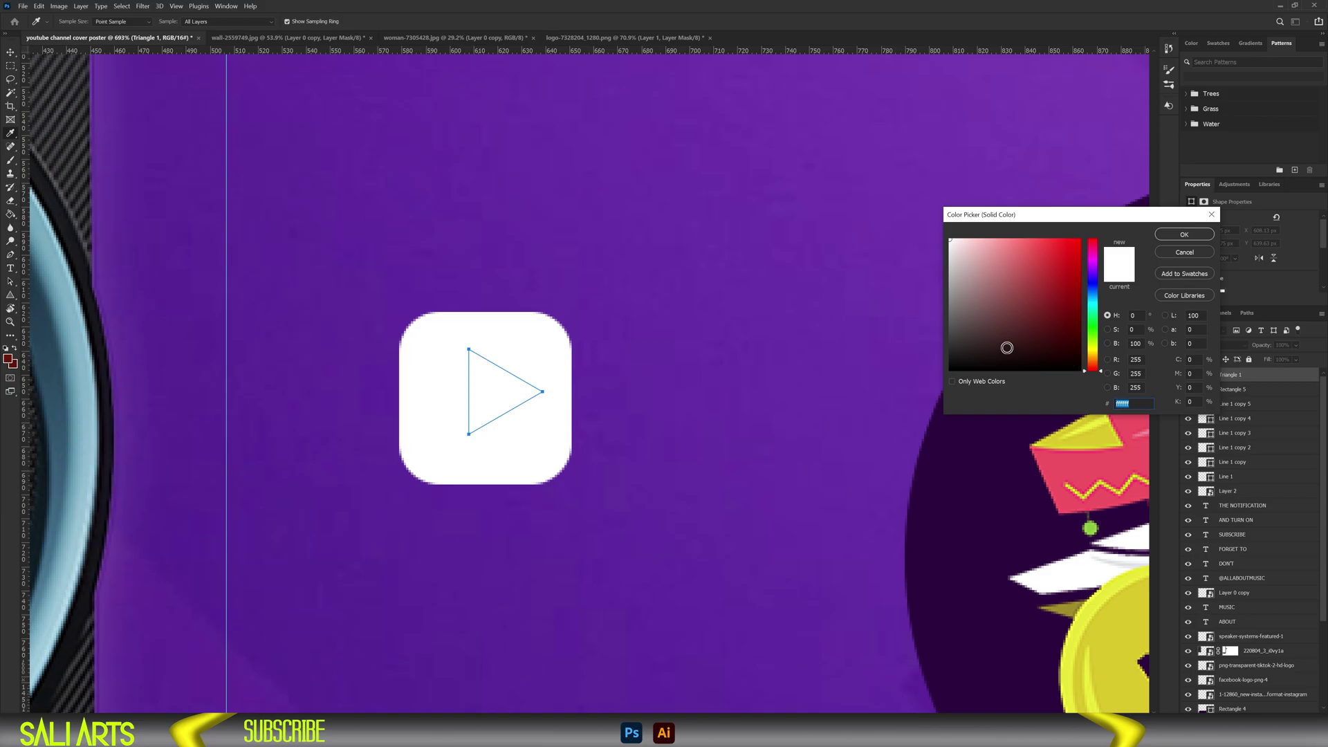
{"action": "left_click_drag", "start_coordinate": [1007, 347], "coordinate": [918, 365]}
{"action": "key", "text": "Return"}
{"action": "key", "text": "ctrl+t"}
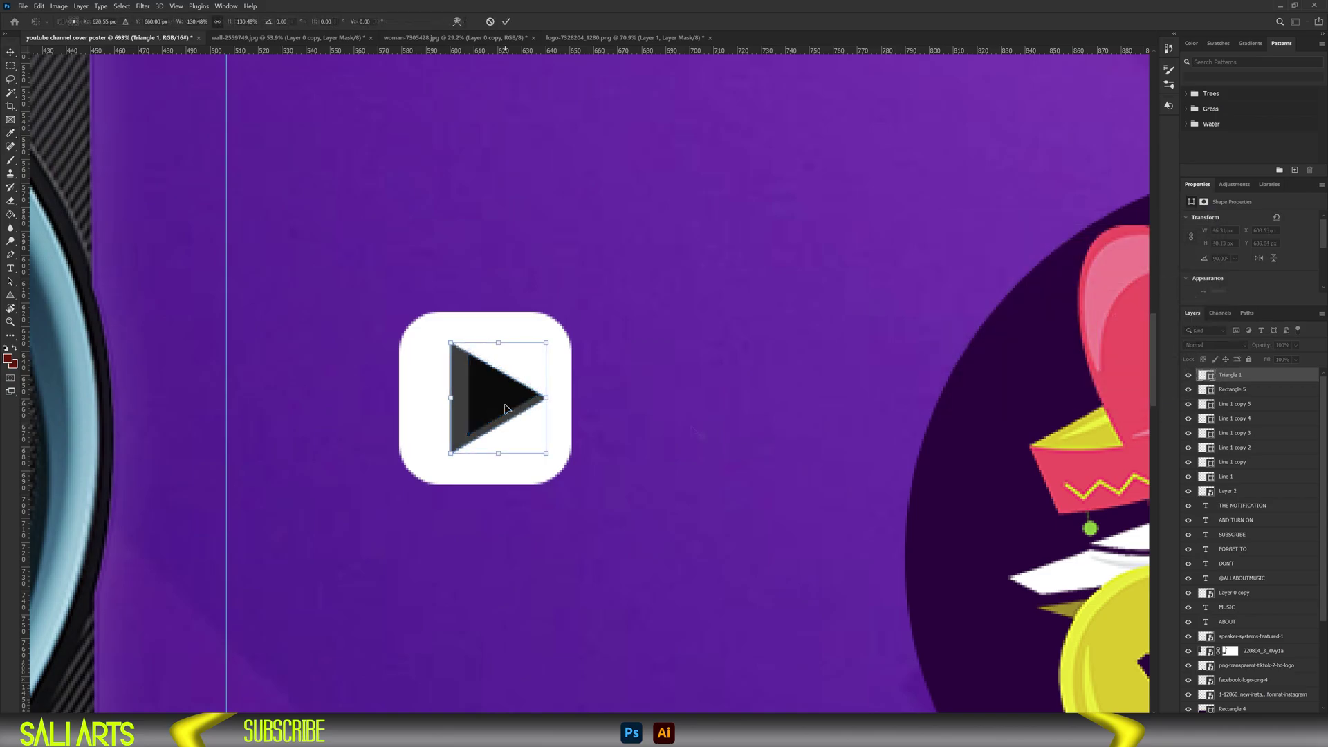
{"action": "key", "text": "Return"}
Step: Start the NEW VIDEO EVERY WEEK label next to the play button
{"action": "scroll", "coordinate": [584, 337], "scroll_direction": "down", "scroll_amount": 8}
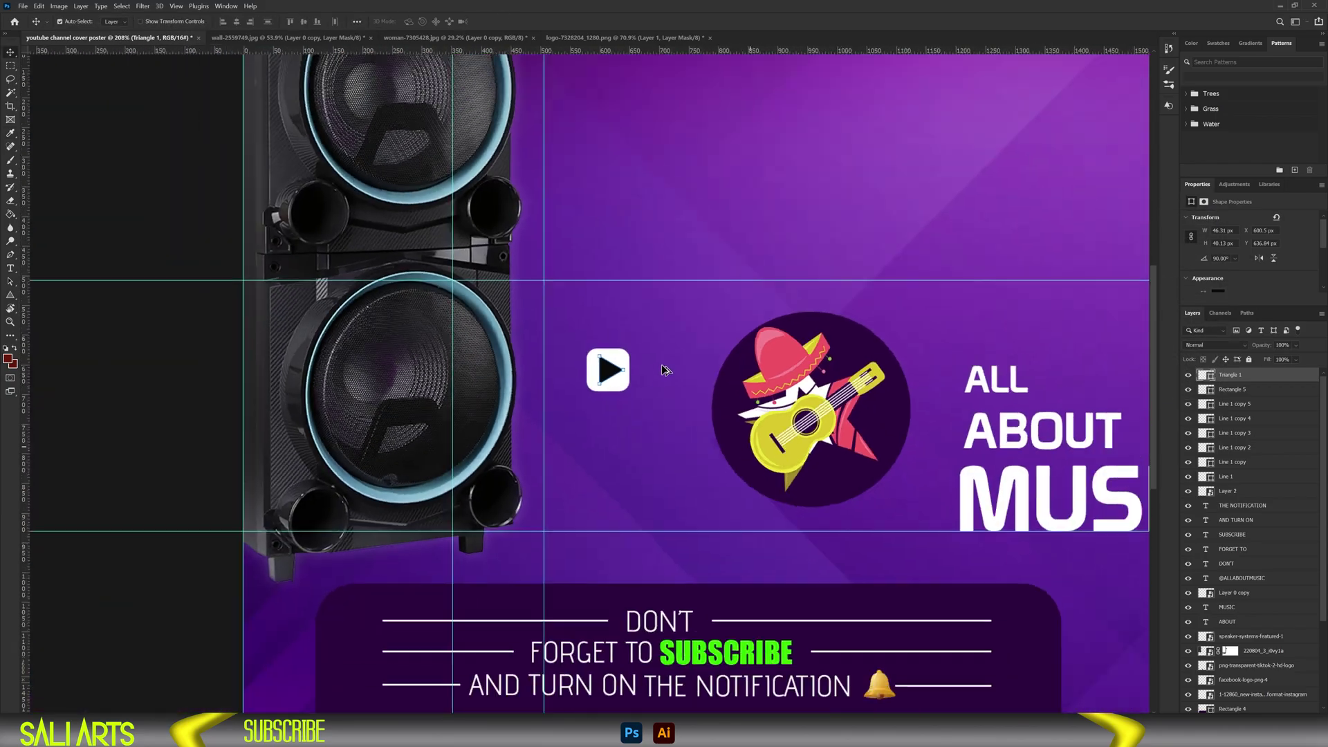
{"action": "key", "text": "t"}
{"action": "scroll", "coordinate": [505, 399], "scroll_direction": "up", "scroll_amount": 4}
{"action": "left_click", "coordinate": [502, 399]}
{"action": "type", "text": "NEW VIDEO"}
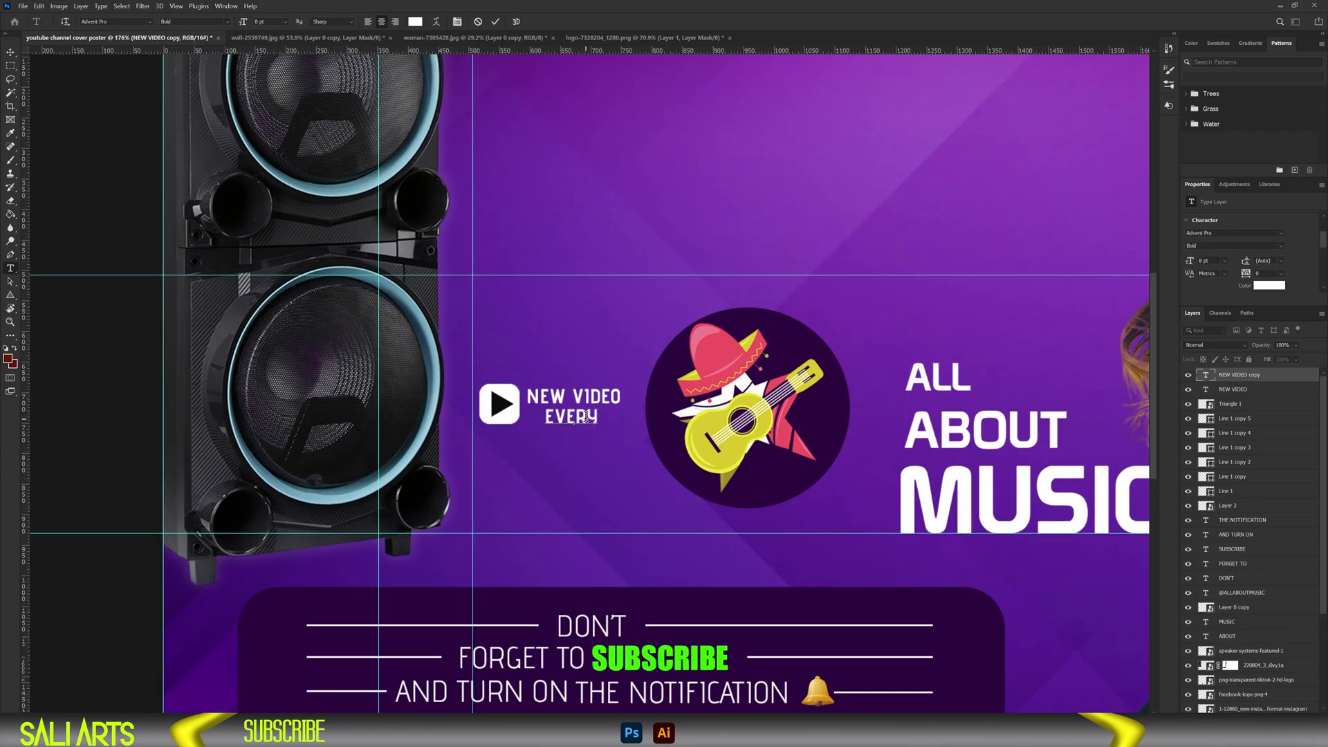
Step: Finish the WEEK label and type BREAK and THE as headline lines
{"action": "type", "text": "WEEK"}
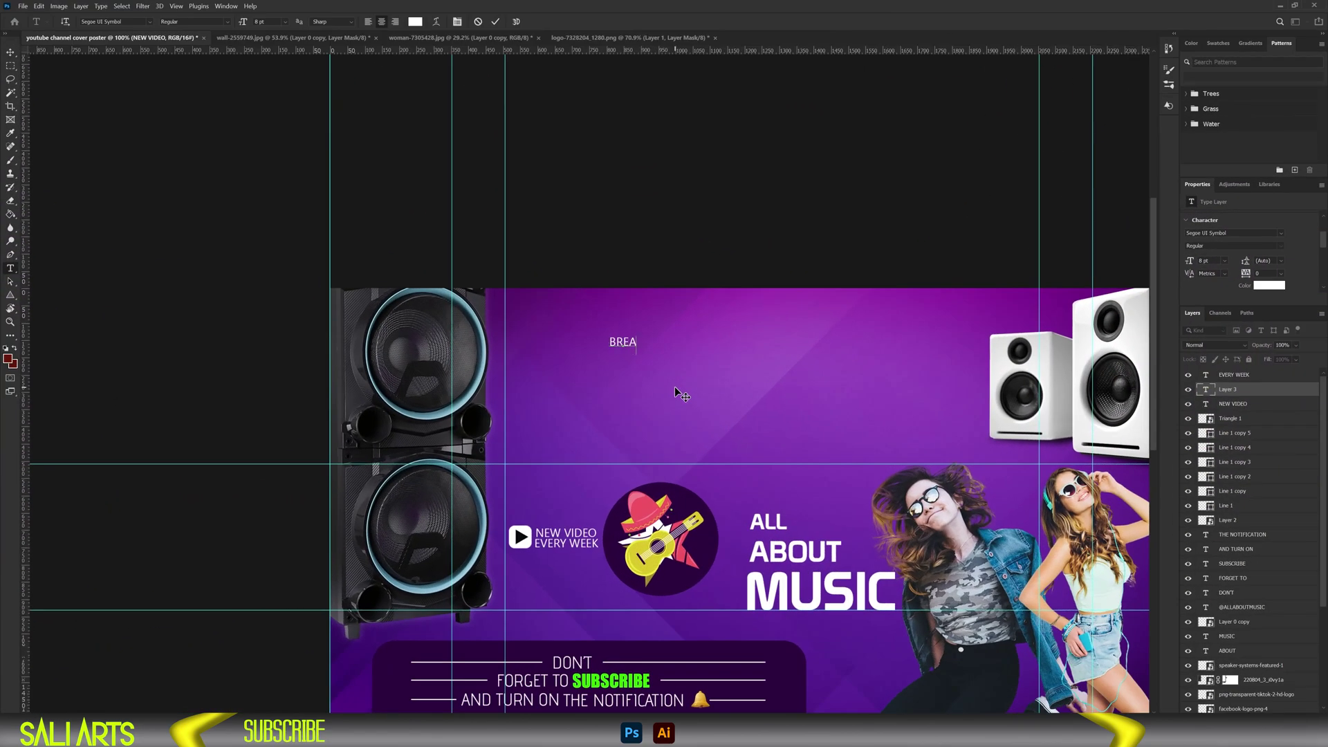
{"action": "type", "text": "K"}
{"action": "left_click", "coordinate": [662, 373]}
{"action": "type", "text": "THE"}
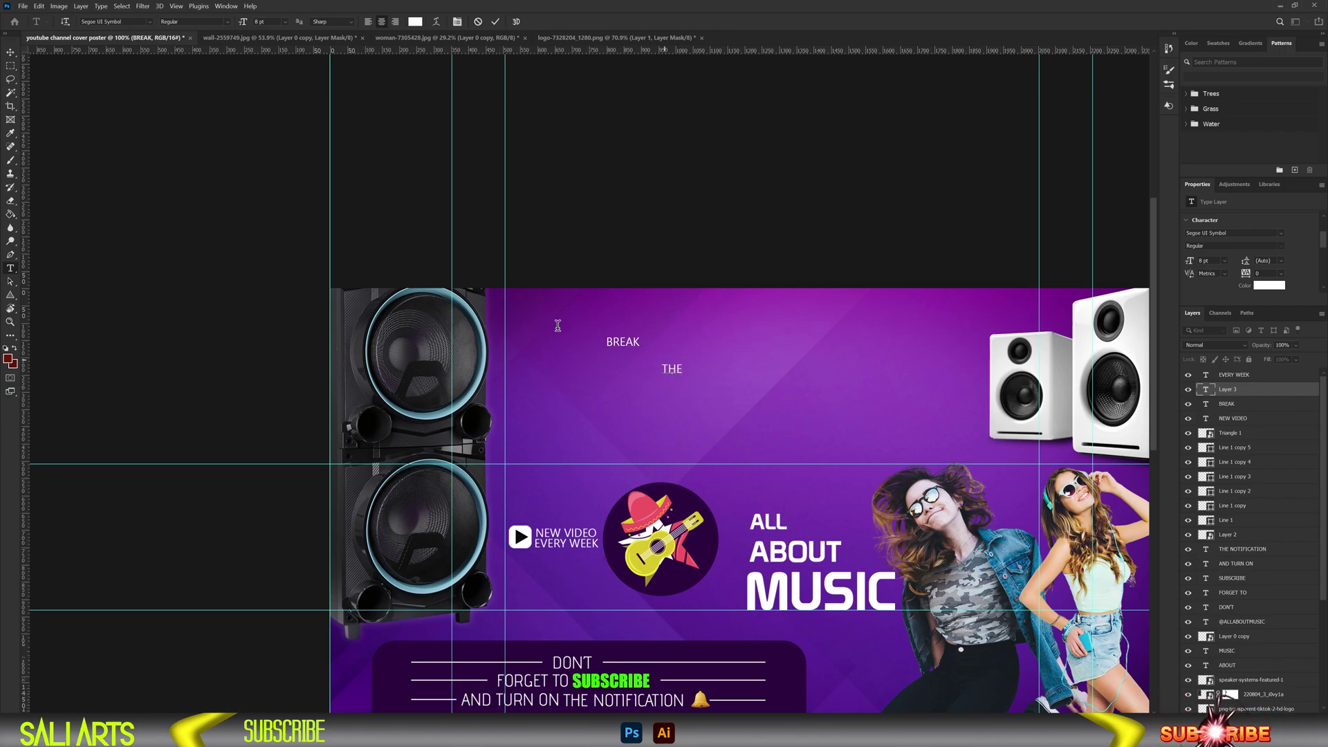
Step: Add BEAT as a third line and a #0a176b navy fill with a changed blend mode
{"action": "left_click", "coordinate": [708, 399]}
{"action": "type", "text": "BEAT"}
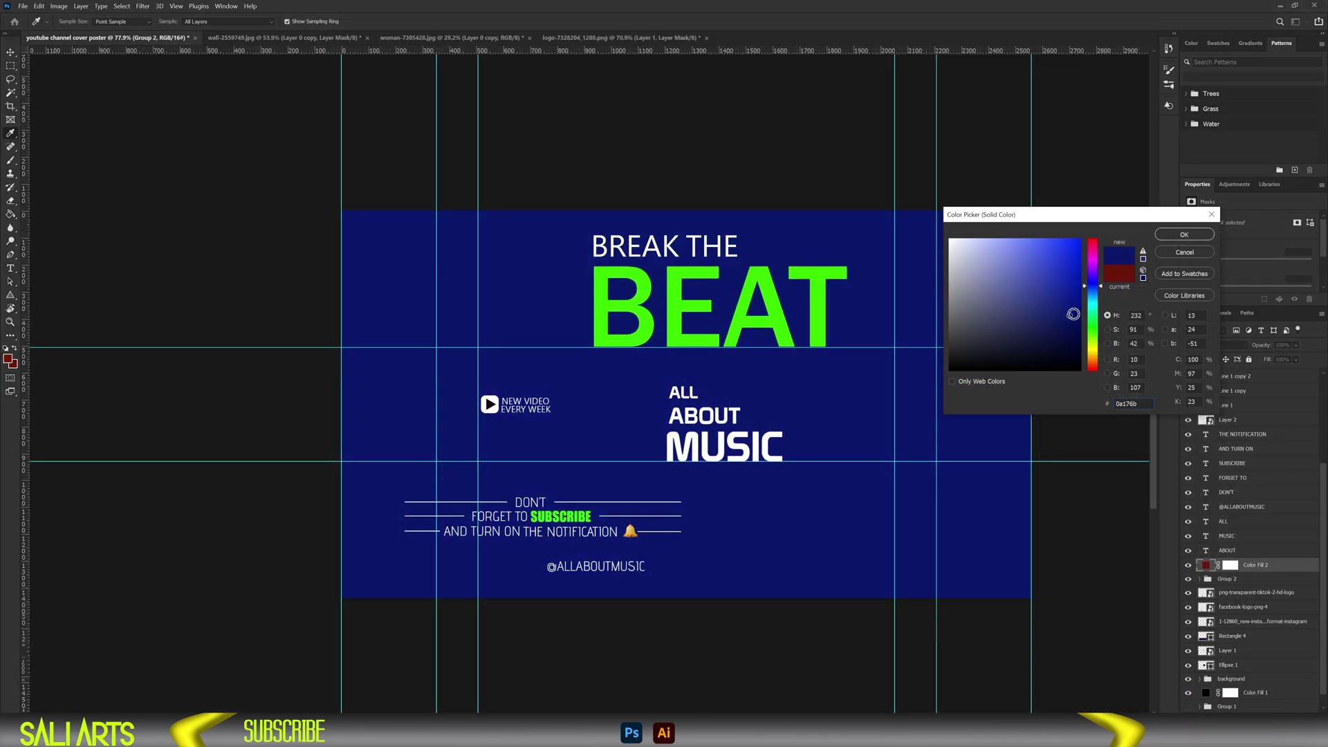
{"action": "left_click", "coordinate": [1184, 252]}
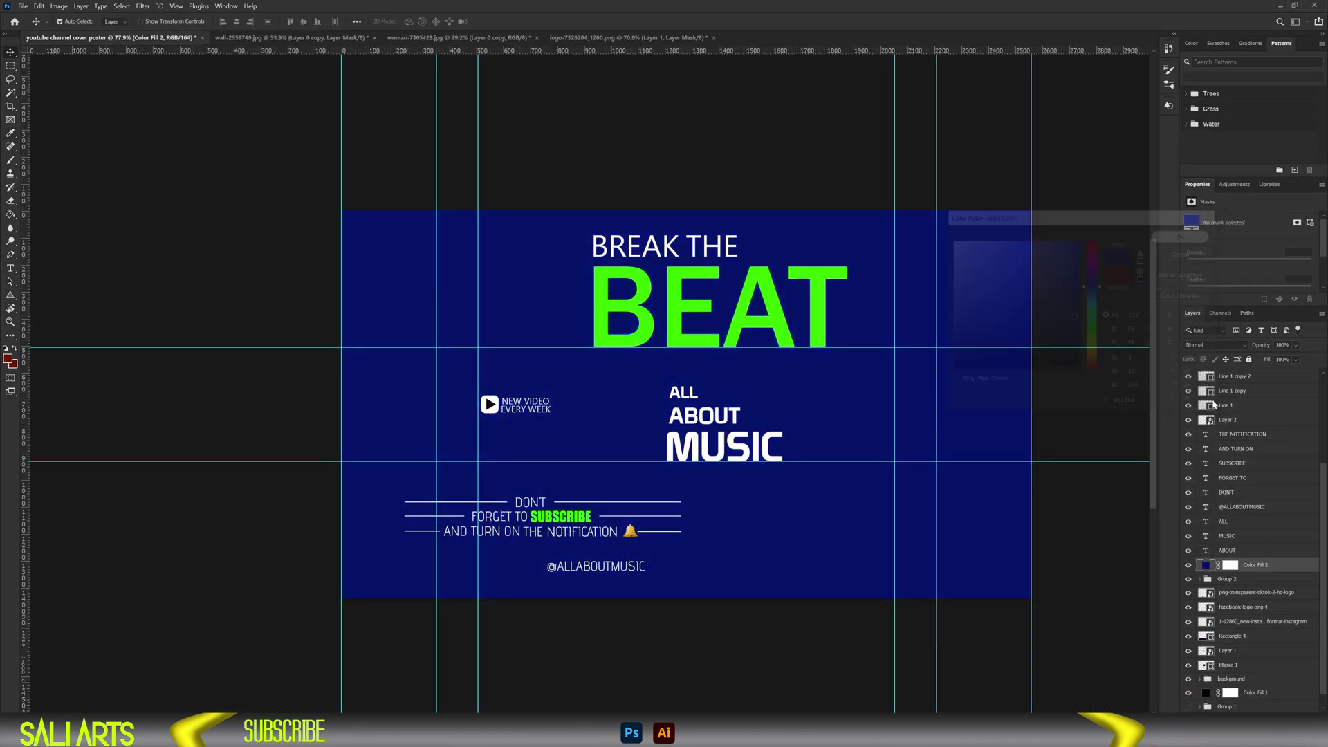
{"action": "left_click", "coordinate": [1221, 344]}
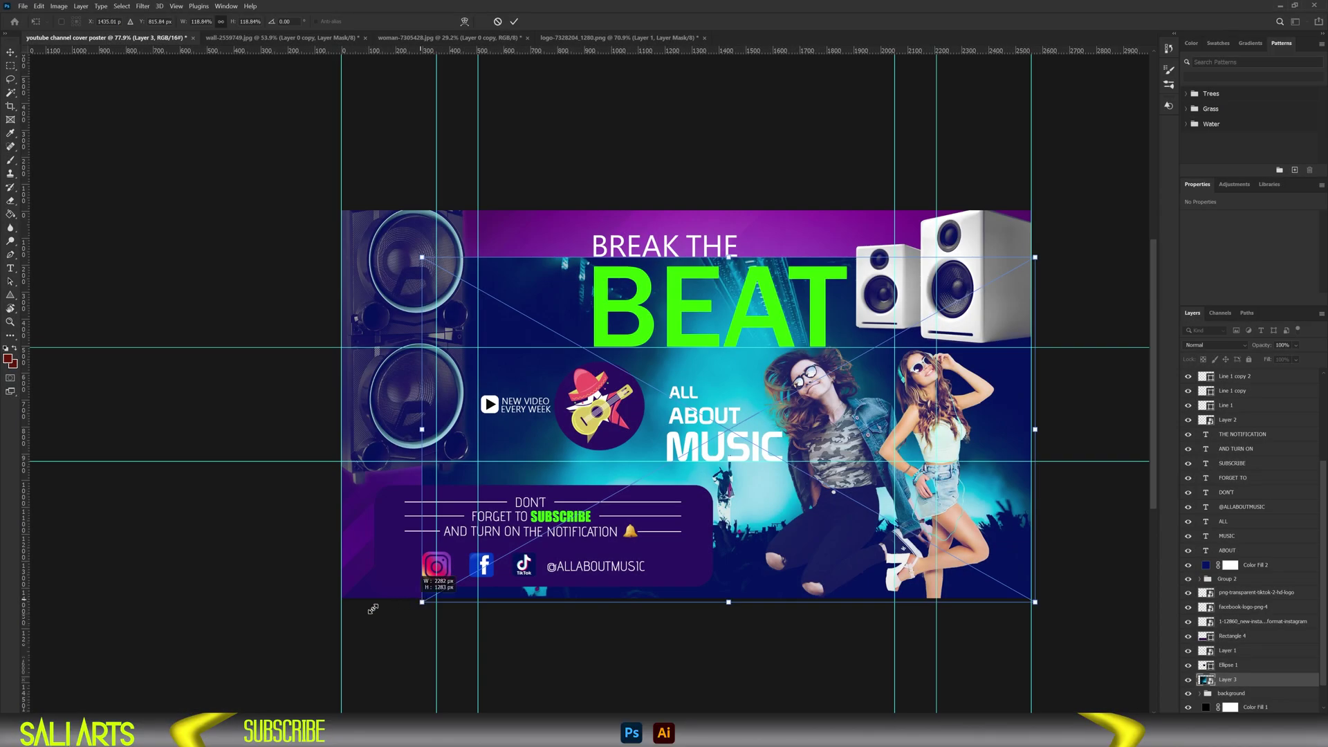
Step: Enlarge the concert photo to cover the banner, move it to the top, and resize the lightning image
{"action": "left_click_drag", "start_coordinate": [374, 609], "coordinate": [313, 622]}
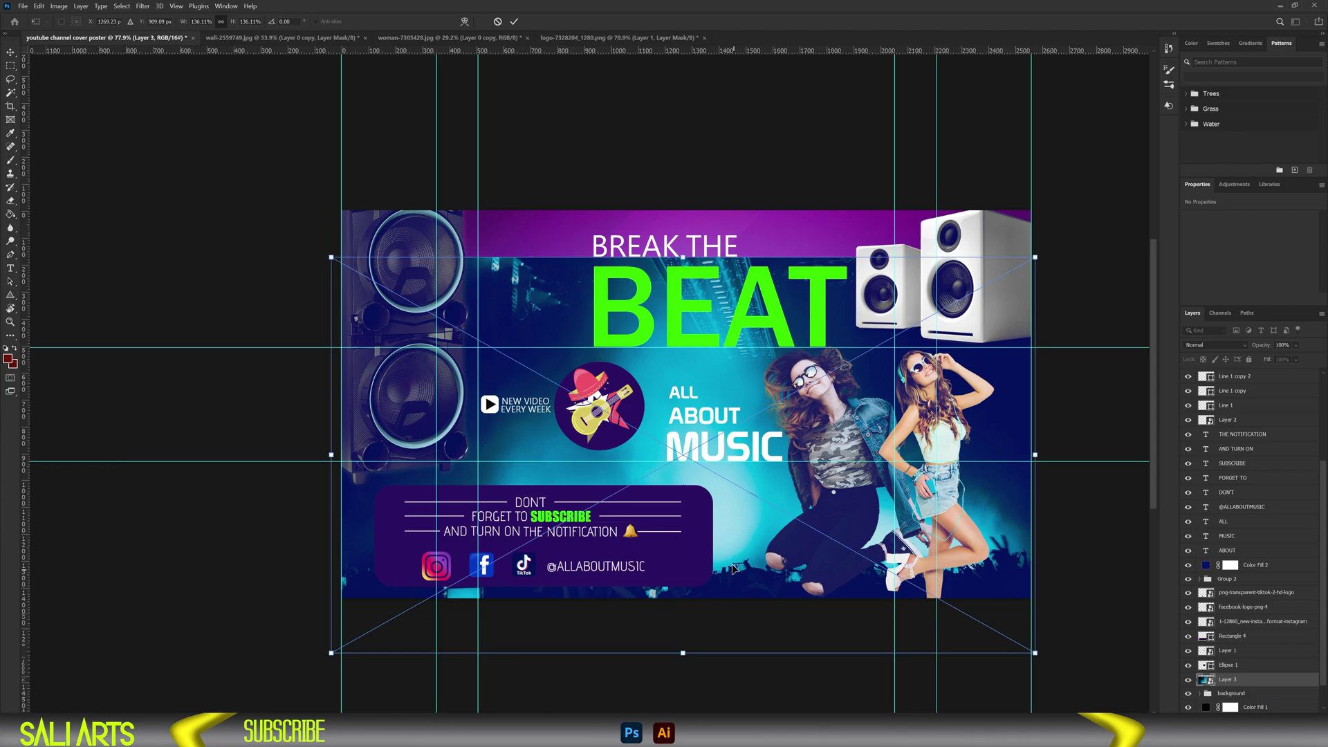
{"action": "left_click_drag", "start_coordinate": [735, 568], "coordinate": [733, 530]}
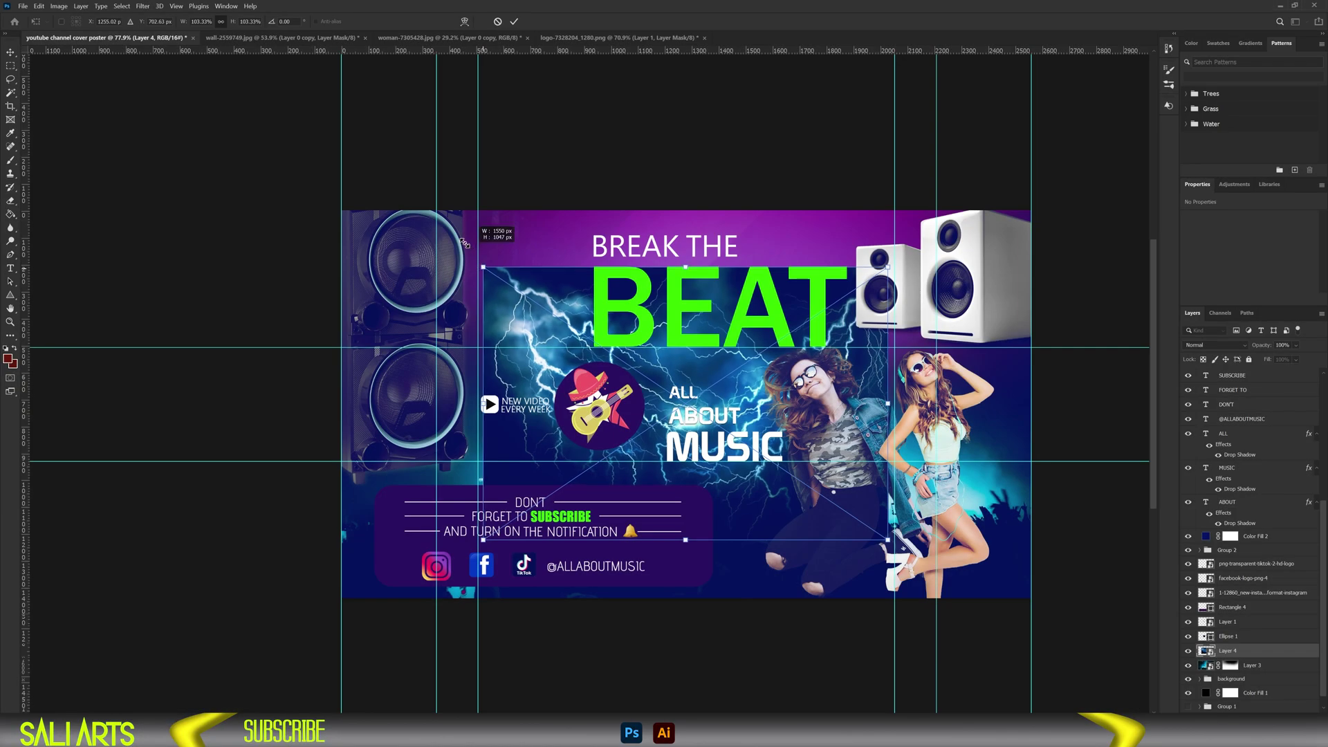
{"action": "left_click_drag", "start_coordinate": [436, 216], "coordinate": [459, 231]}
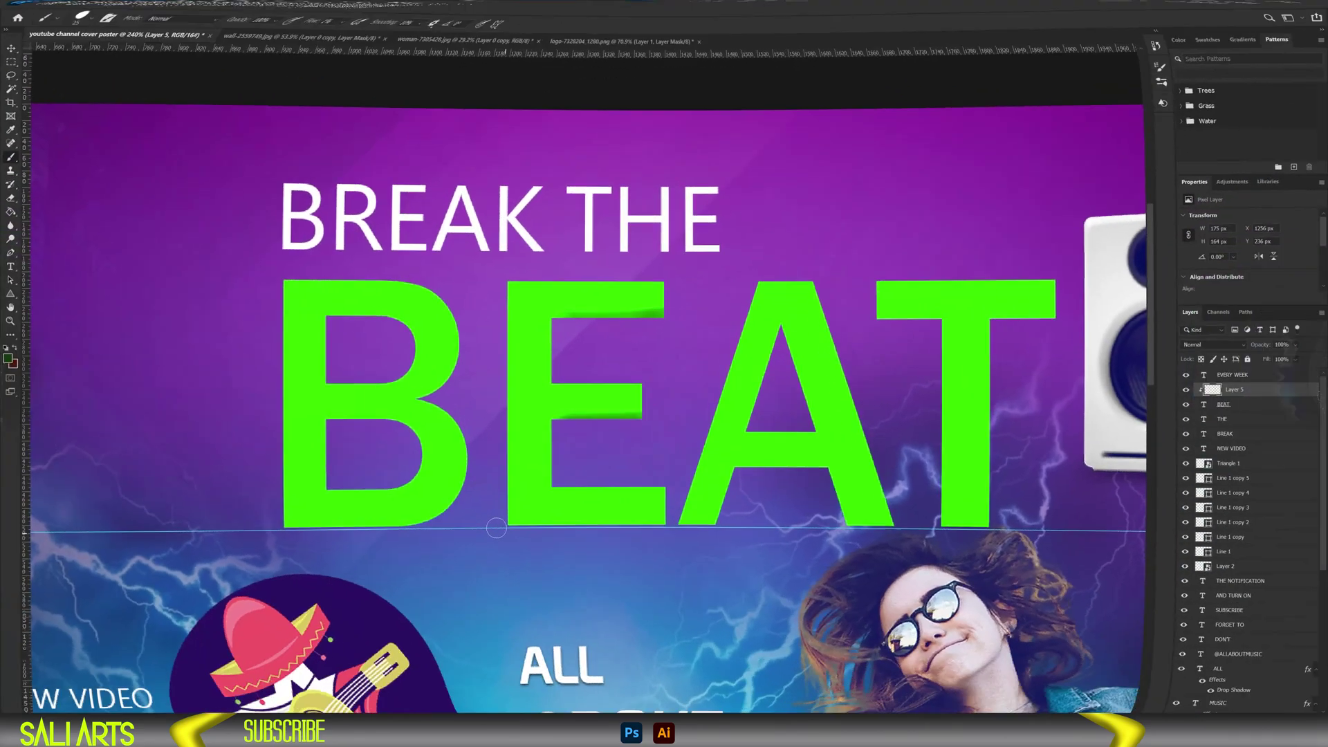
Step: Paint dark green shading along the bottom of the E, the T's stem and the A's right leg
{"action": "mouse_move", "coordinate": [580, 523]}
{"action": "left_mouse_down"}
{"action": "mouse_move", "coordinate": [669, 523]}
{"action": "mouse_move", "coordinate": [487, 529]}
{"action": "left_mouse_up"}
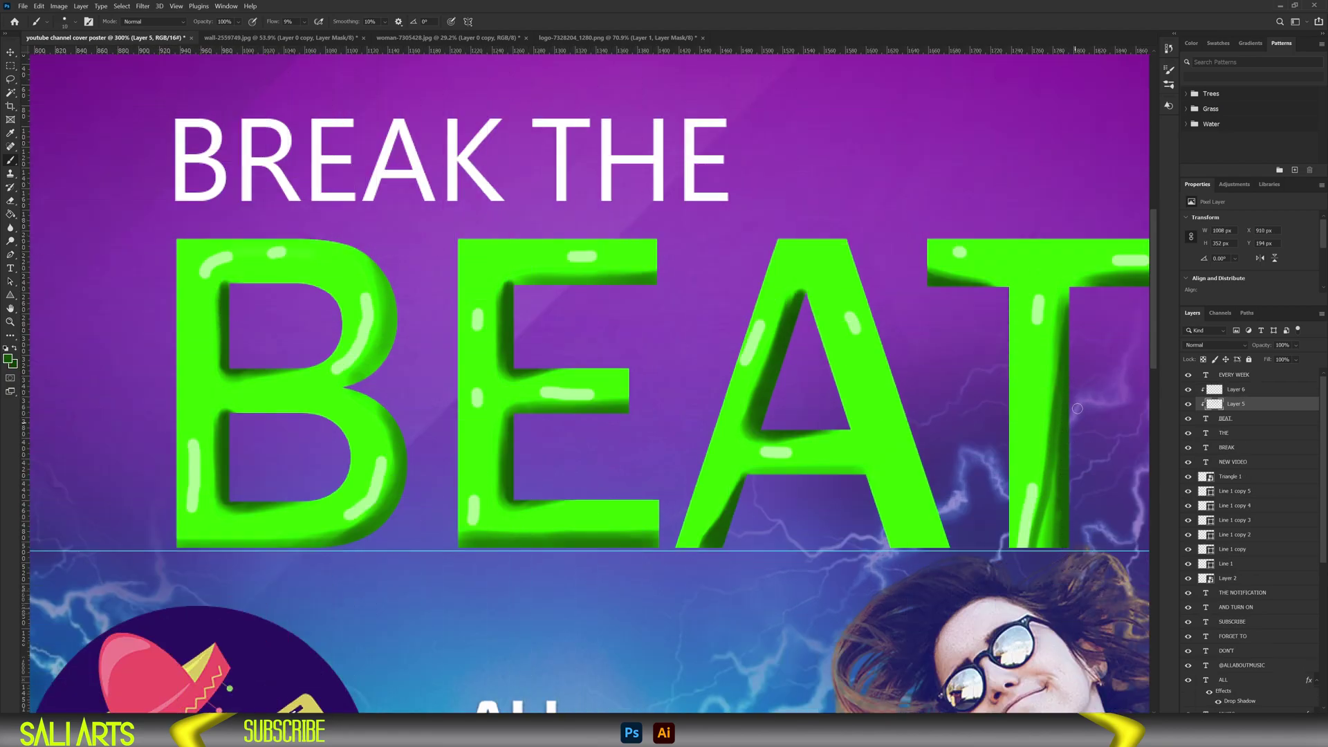
{"action": "mouse_move", "coordinate": [1068, 368]}
{"action": "left_mouse_down"}
{"action": "mouse_move", "coordinate": [1043, 527]}
{"action": "mouse_move", "coordinate": [1053, 487]}
{"action": "mouse_move", "coordinate": [1059, 531]}
{"action": "left_mouse_up"}
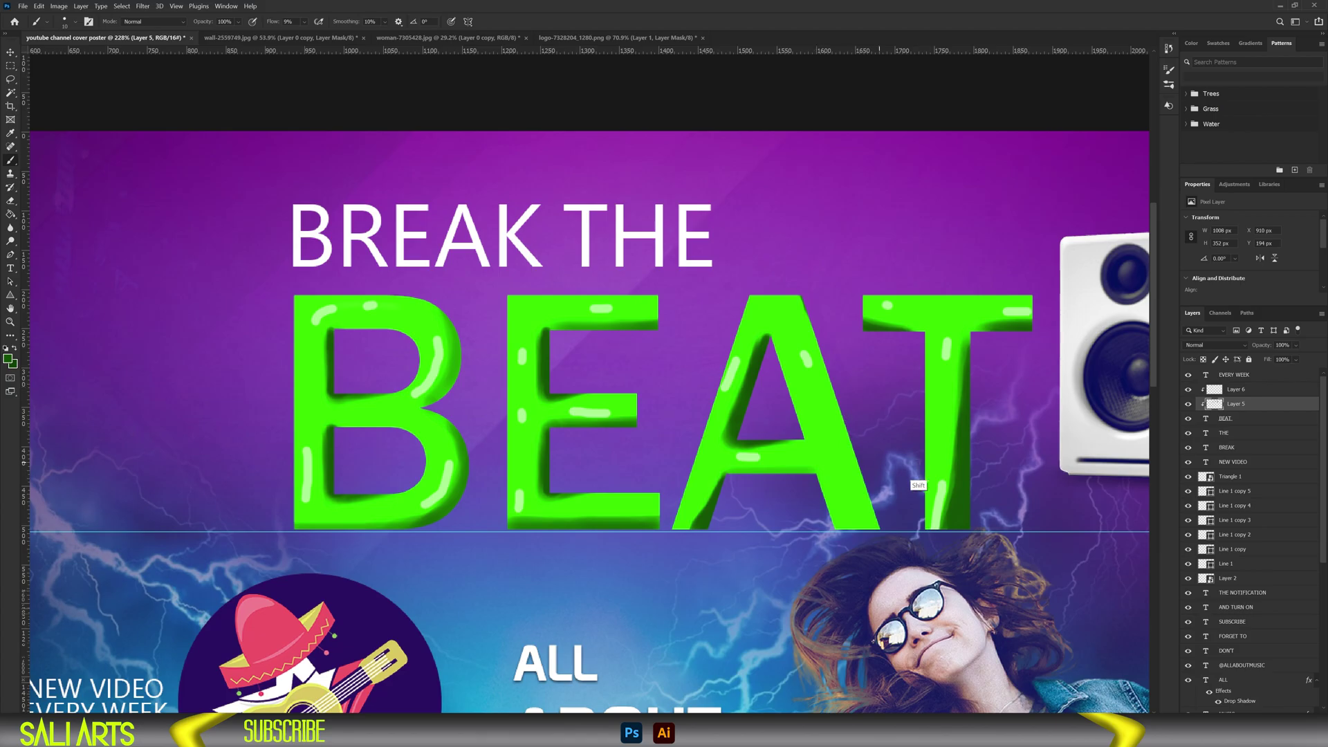
{"action": "left_click", "coordinate": [882, 530], "text": "shift"}
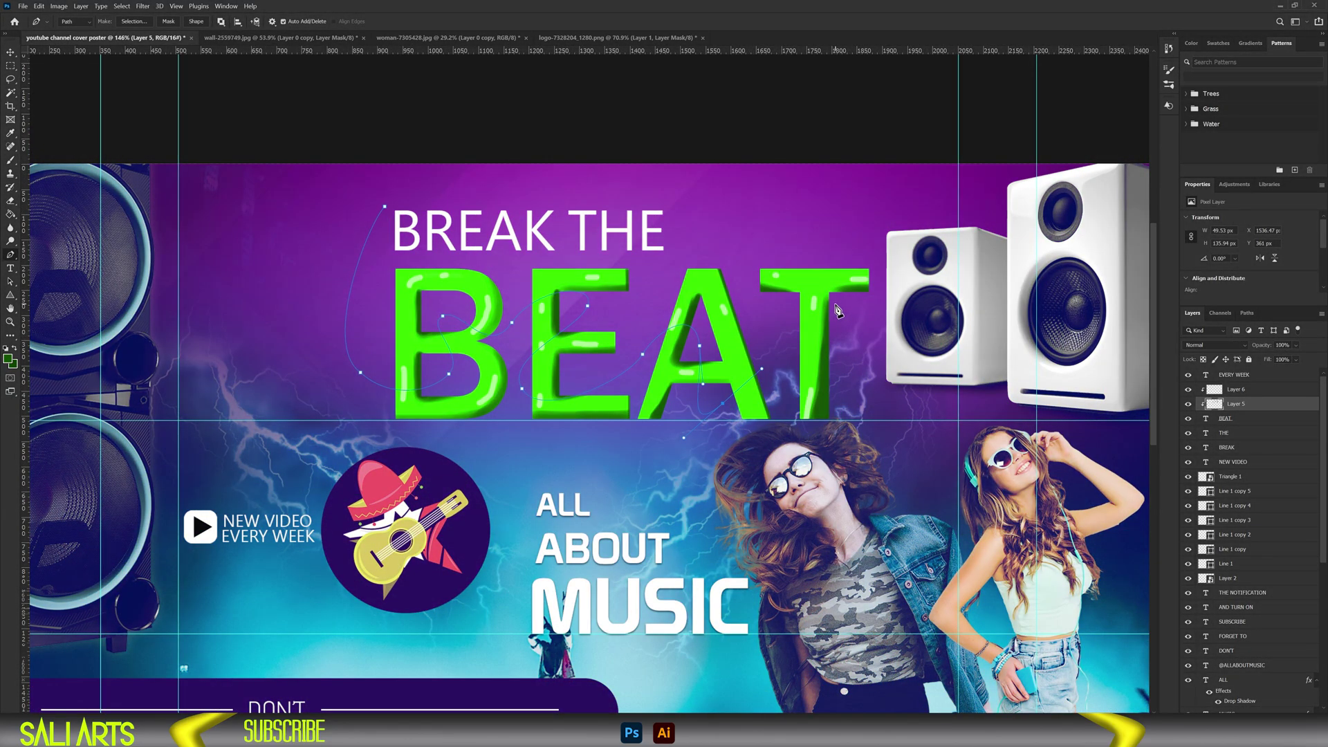
Step: Draw a curved Pen path through the T and stroke it with the green brush on a new layer
{"action": "left_click_drag", "start_coordinate": [835, 304], "coordinate": [891, 343]}
{"action": "left_click_drag", "start_coordinate": [931, 393], "coordinate": [945, 424]}
{"action": "key", "text": "ctrl+shift+alt+n"}
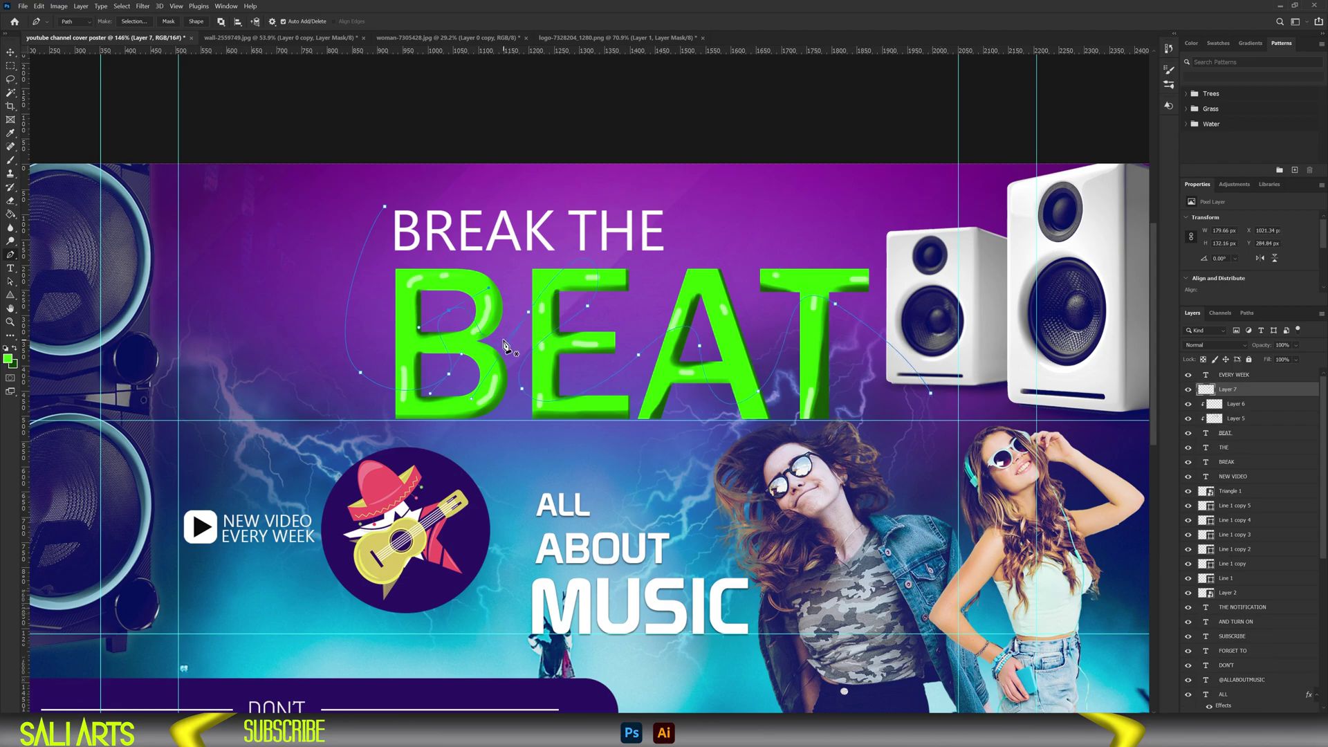
{"action": "right_click", "coordinate": [505, 345]}
{"action": "left_click", "coordinate": [533, 412]}
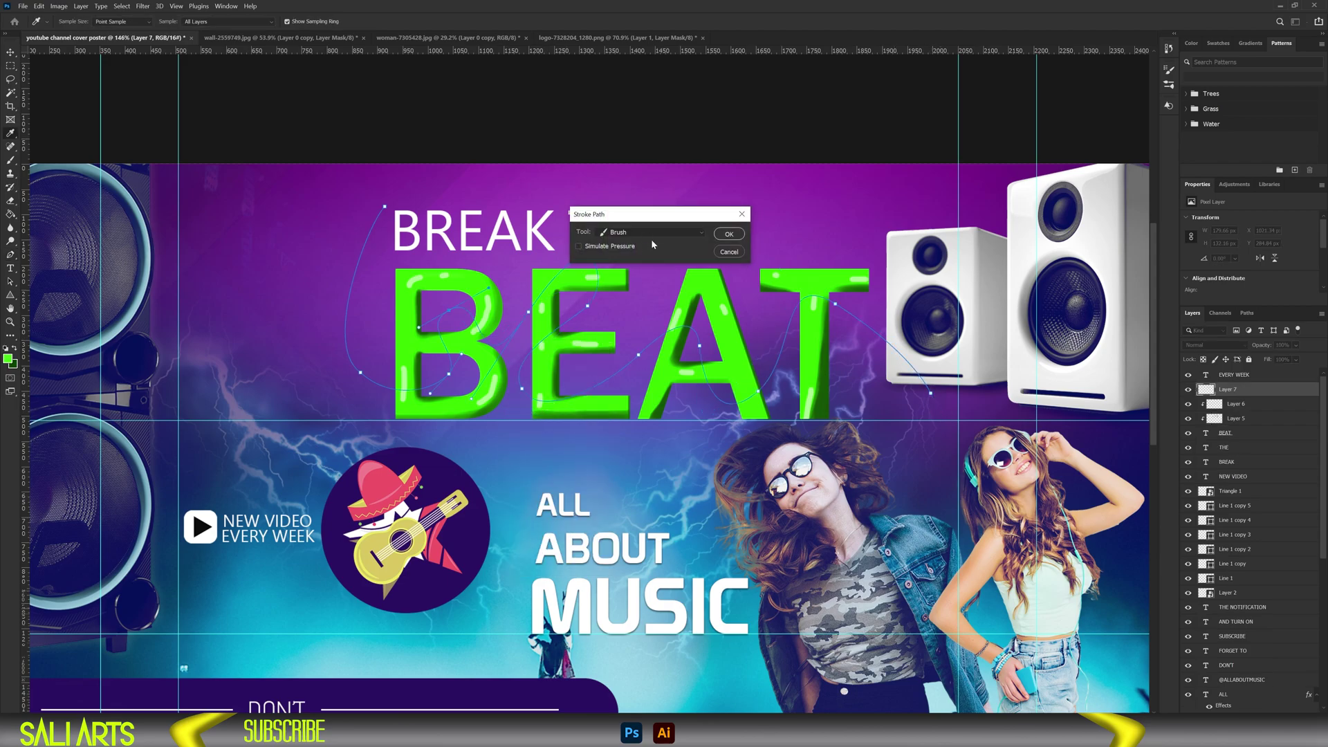
{"action": "left_click", "coordinate": [729, 234]}
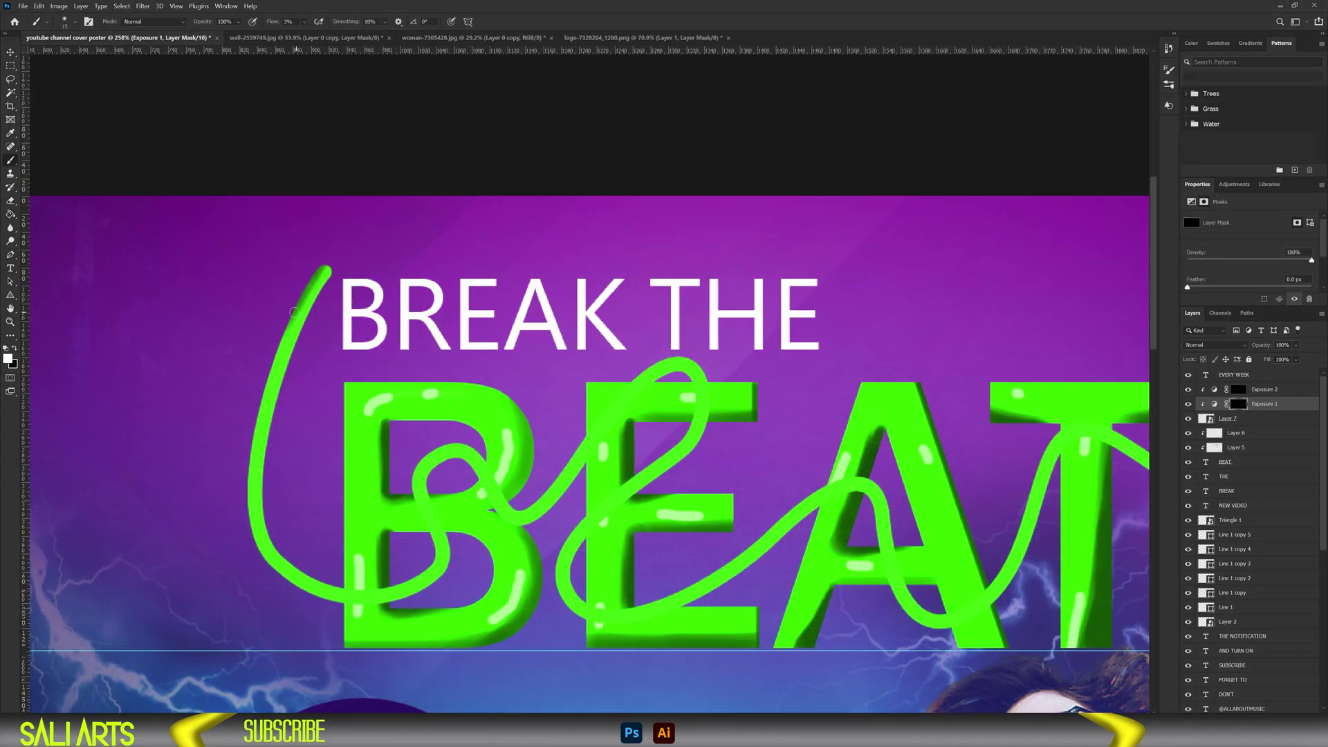